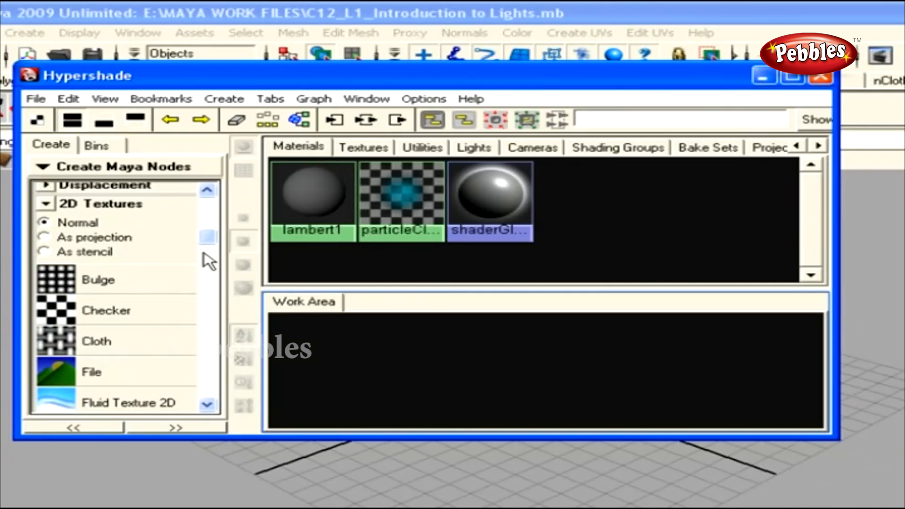
Step: Close the Hypershade and detach the list of light types as a floating window over the viewport
left_click(820, 77)
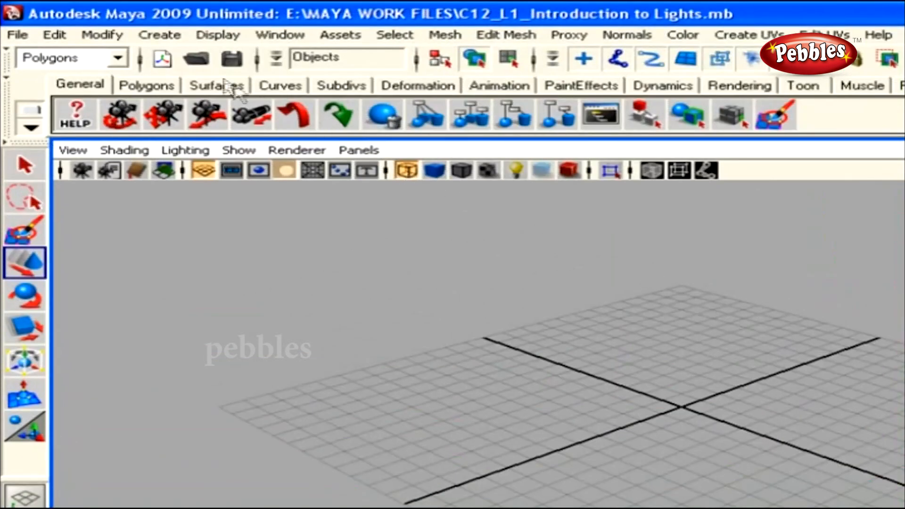
left_click(163, 37)
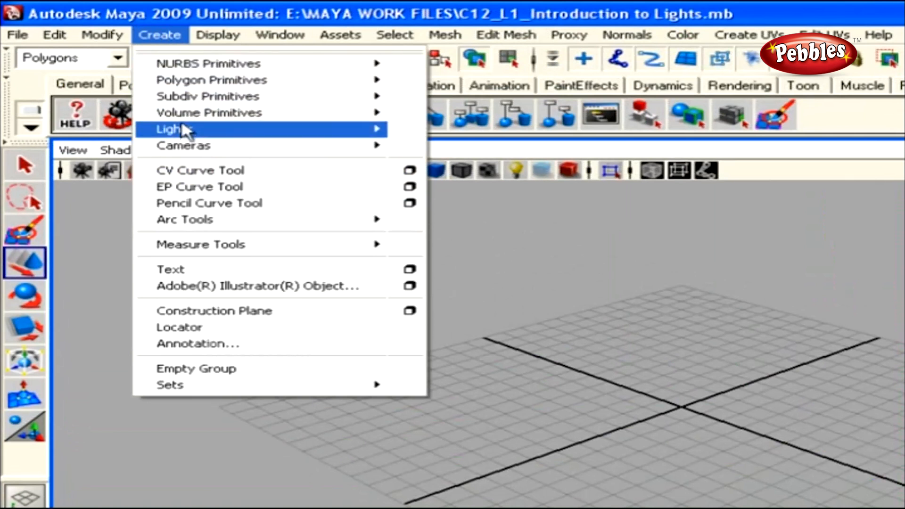
mouse_move(182, 125)
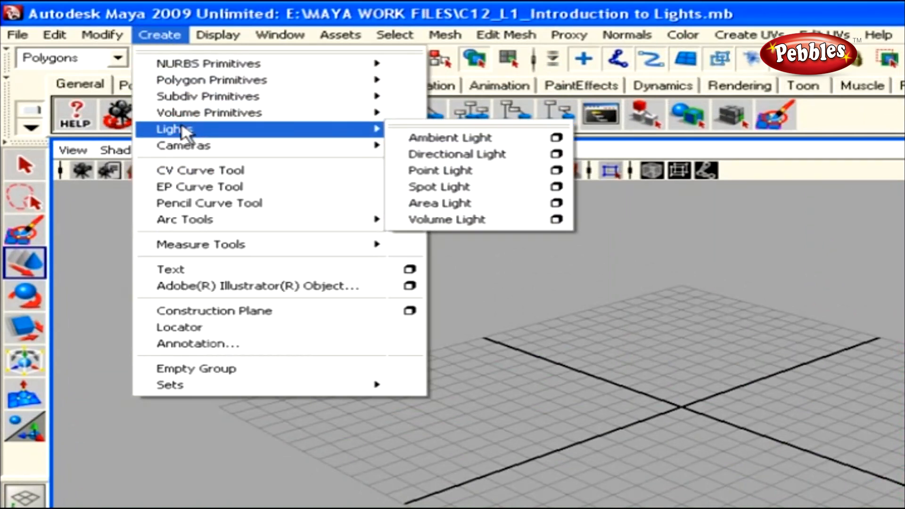
left_click(427, 130)
left_click_drag(452, 133, 179, 298)
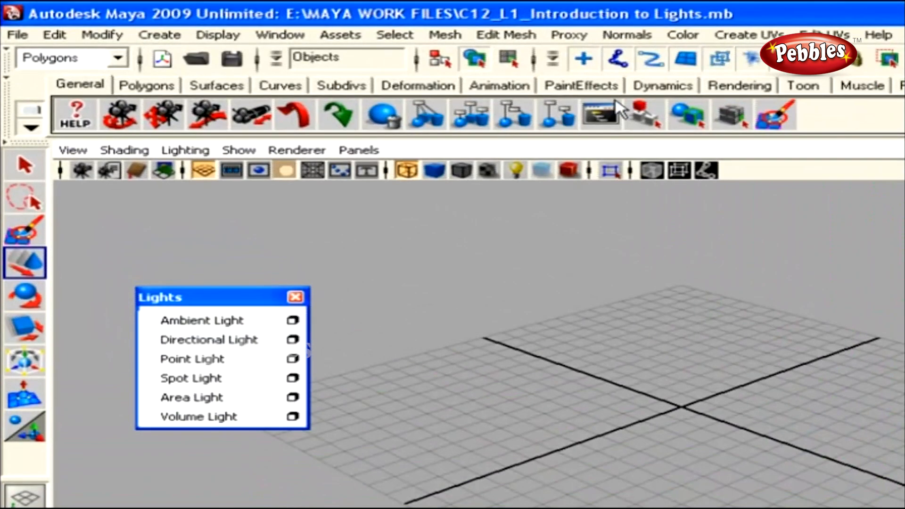
Step: Create an ambient light at the grid's origin and raise it slightly above the grid
left_click(744, 86)
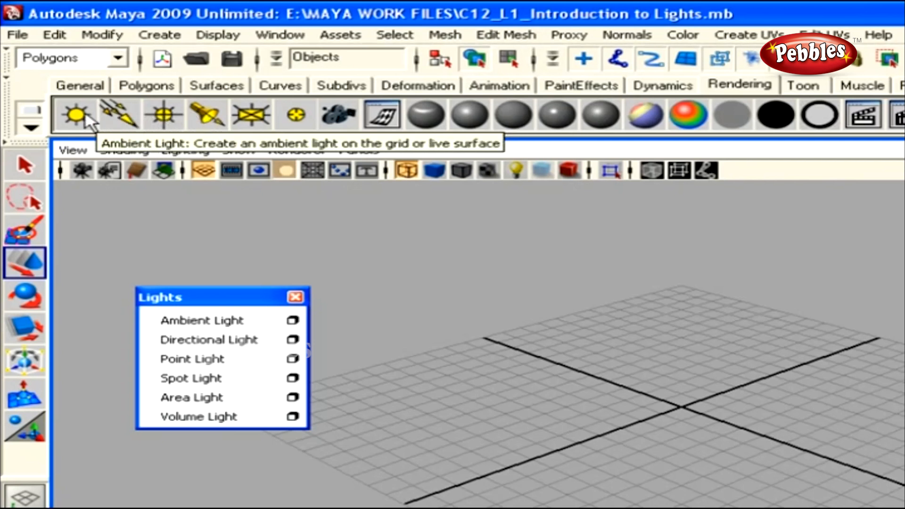
left_click(178, 321)
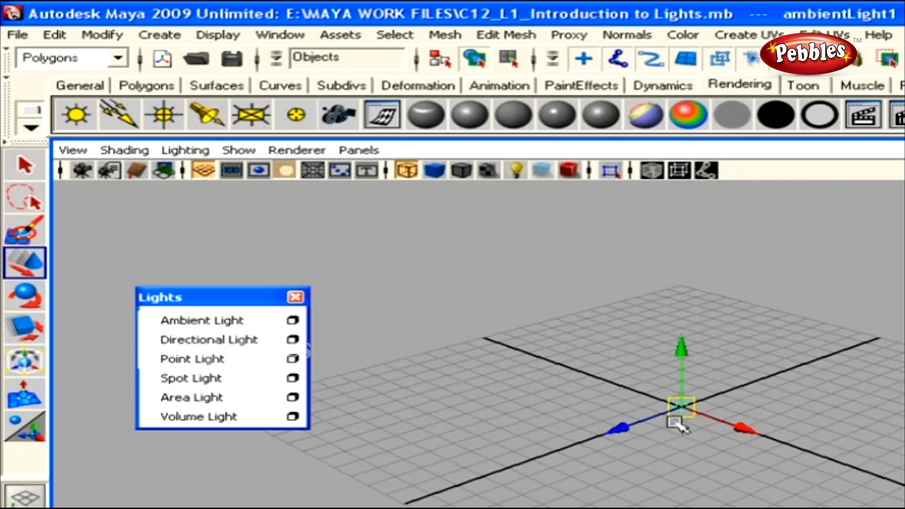
left_click_drag(684, 380, 684, 364)
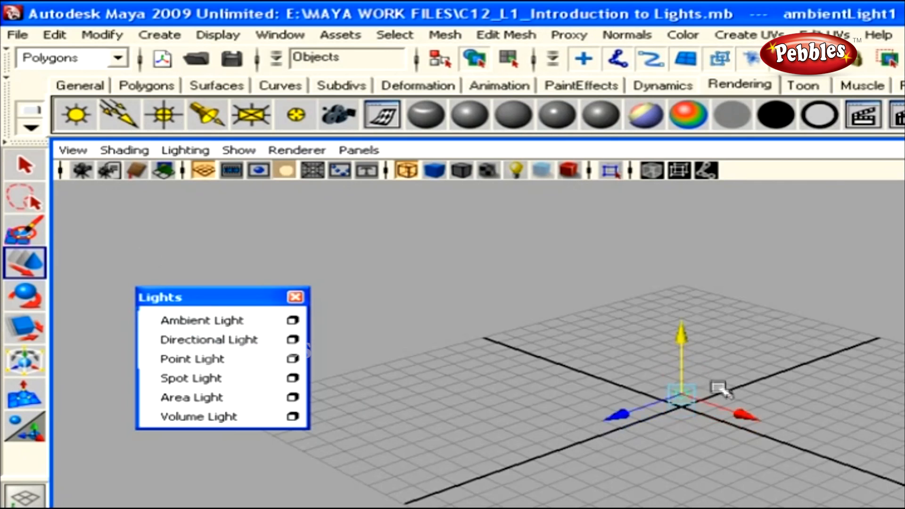
key("q")
scroll(757, 397, "up", 5)
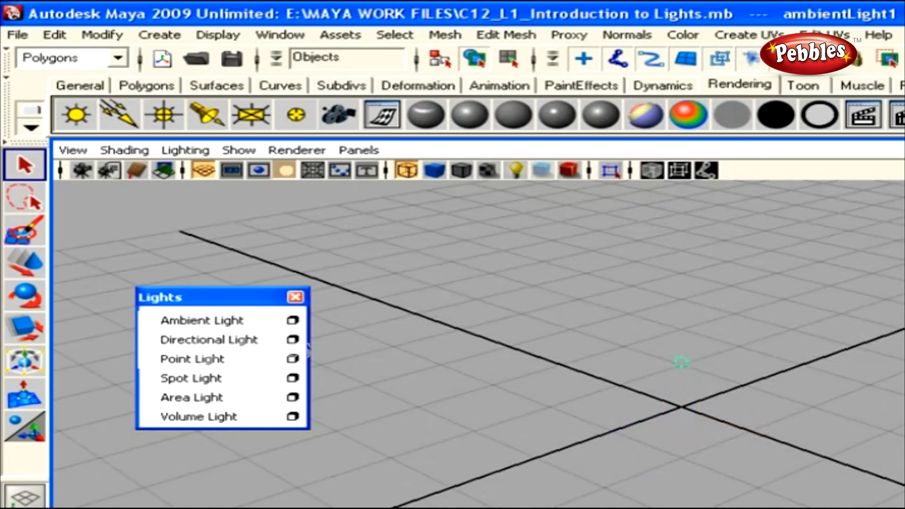
scroll(828, 418, "up", 2)
left_click(783, 390)
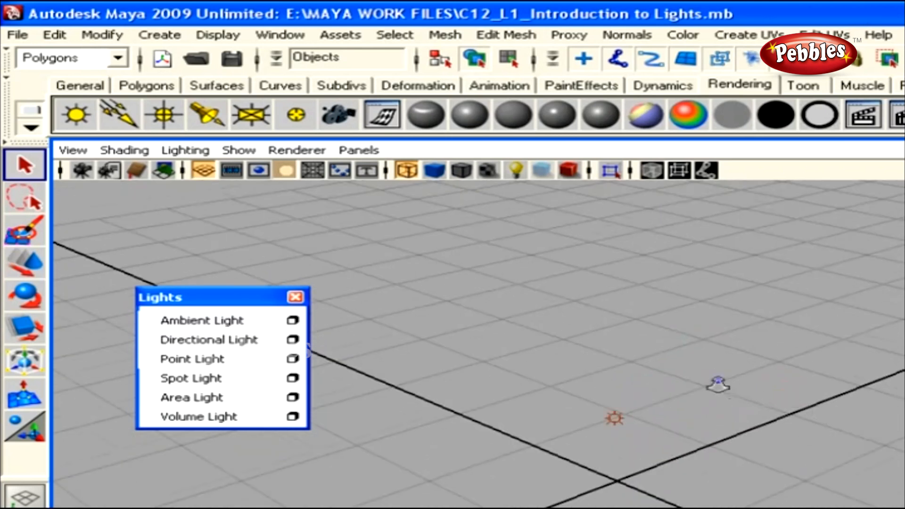
scroll(810, 405, "up", 3)
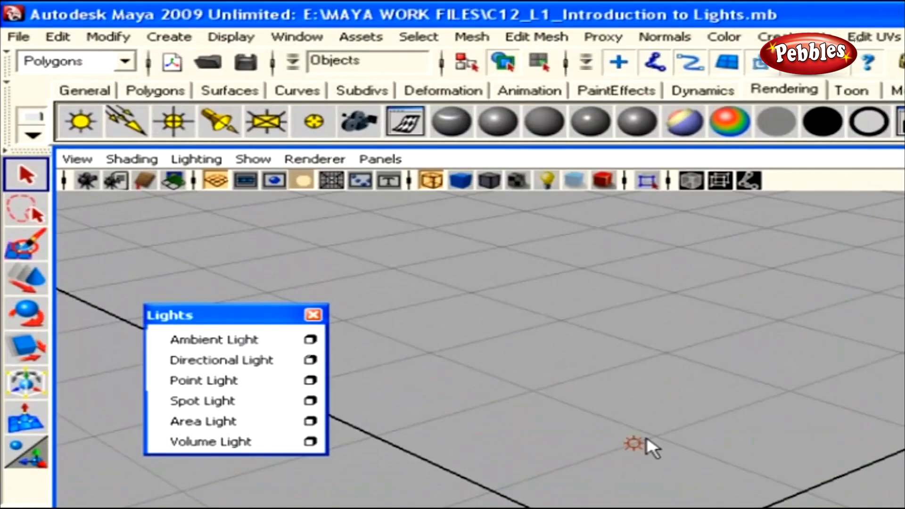
Step: Create a polygon sphere at the origin around the ambient light, view it from different angles, and delete it
left_click(155, 89)
left_click(88, 122)
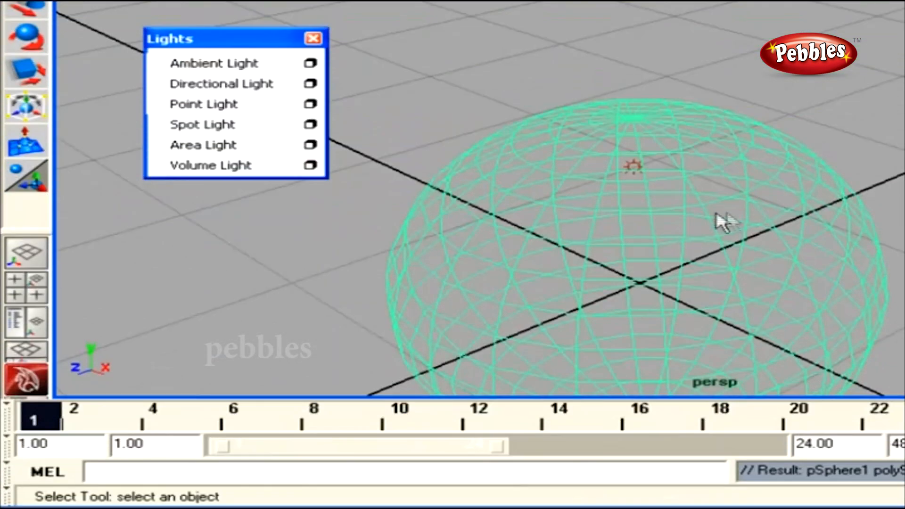
left_click_drag(705, 222, 632, 168, "alt")
right_click_drag(632, 168, 658, 202, "alt")
middle_click_drag(658, 202, 805, 182, "alt")
left_click_drag(805, 181, 698, 96, "alt")
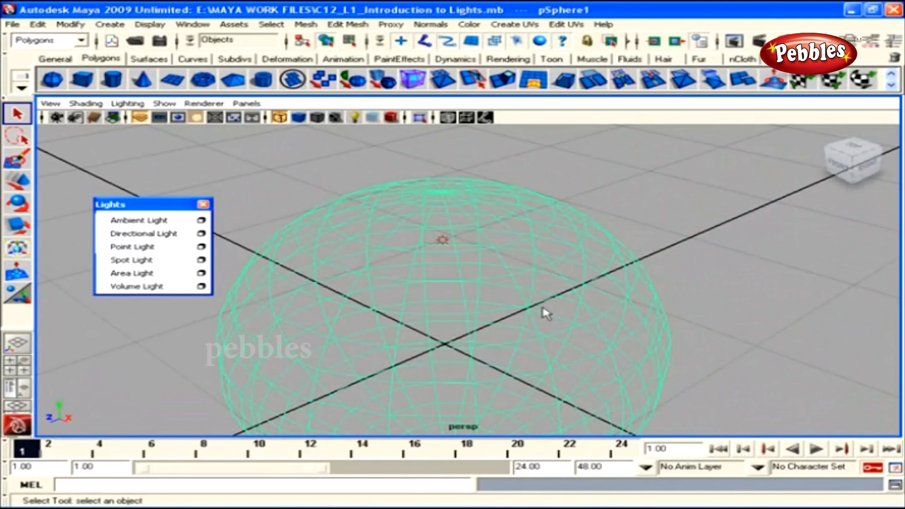
key("Delete")
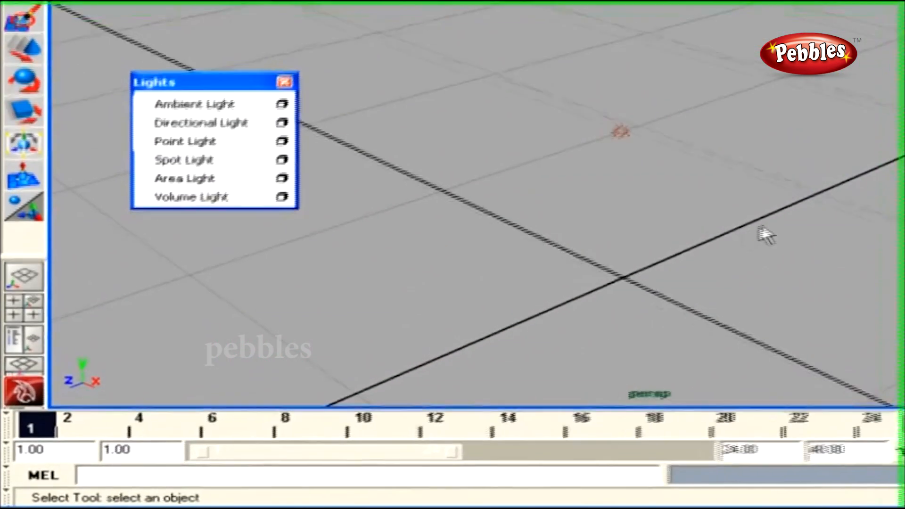
Step: Create a directional light at the grid's origin and try the Move, Rotate and Scale tools on it
left_click(245, 118)
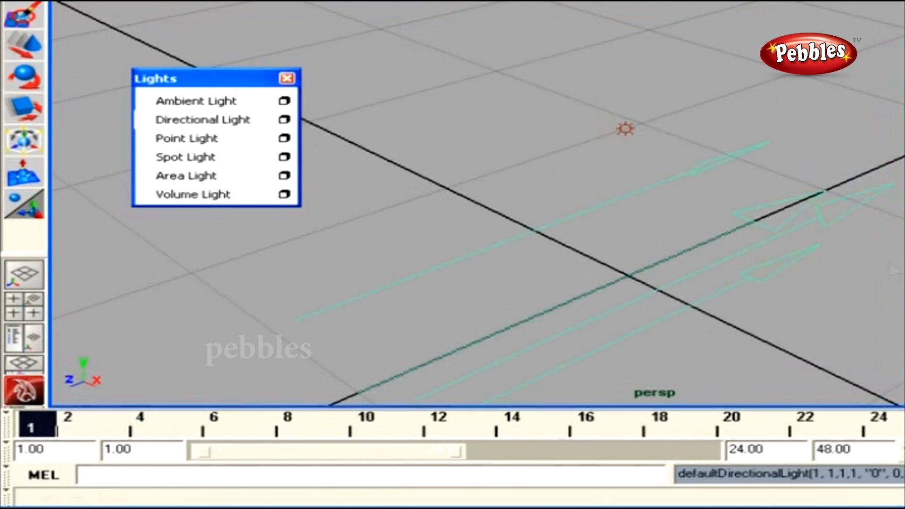
left_click_drag(862, 268, 773, 237, "alt")
key("w")
left_click_drag(549, 261, 585, 253)
key("e")
left_click_drag(526, 222, 547, 208)
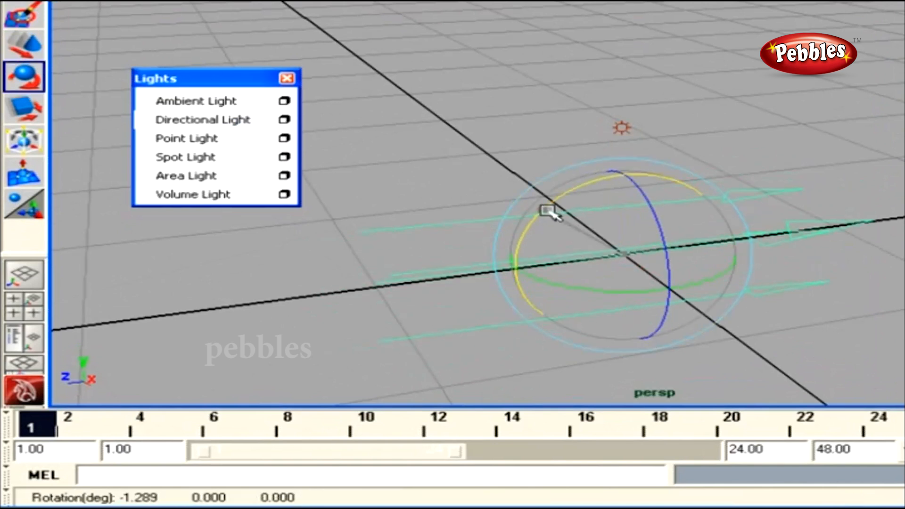
key("r")
mouse_move(625, 262)
left_mouse_down()
mouse_move(636, 259)
mouse_move(617, 254)
left_mouse_up()
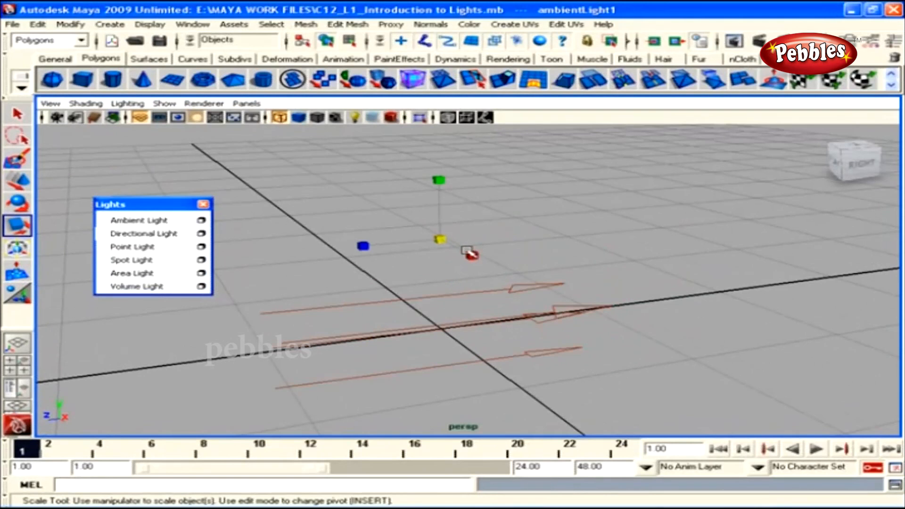
Step: Move the ambient light slightly along the Z axis and try rotating and scaling it
key("w")
left_click_drag(385, 245, 359, 237)
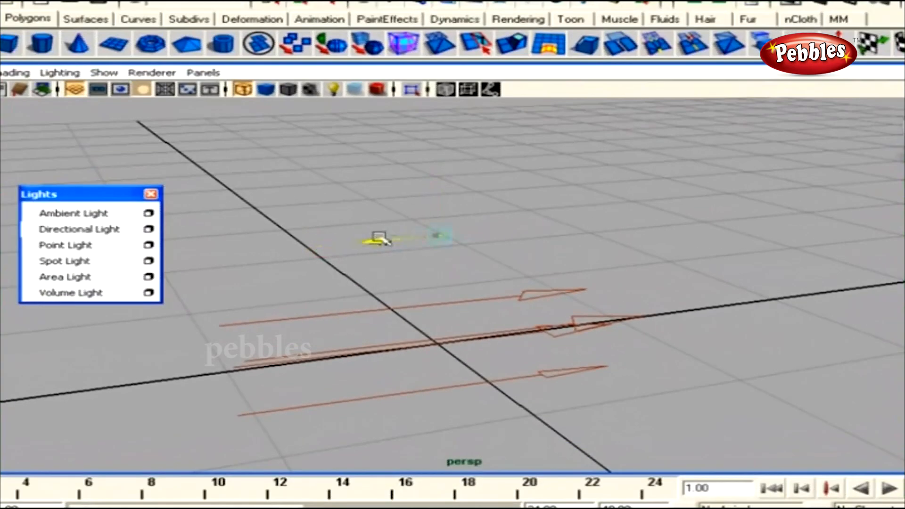
key("e")
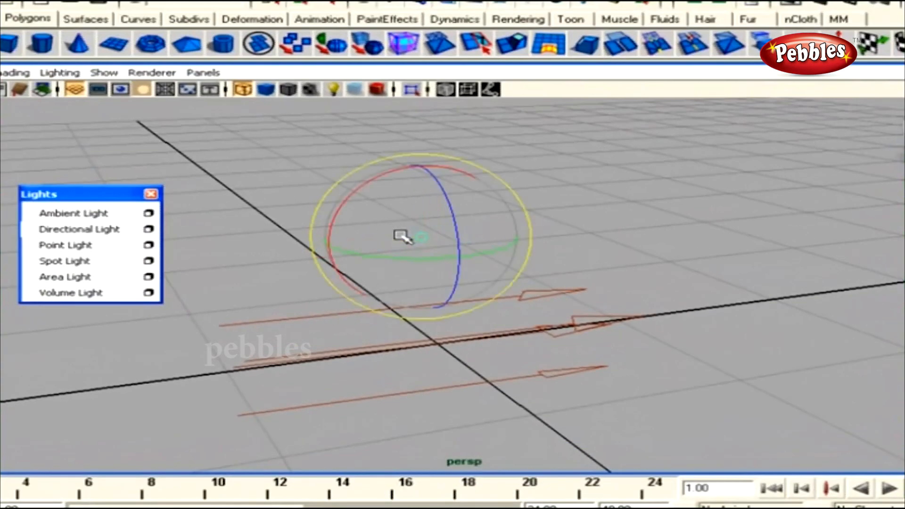
key("r")
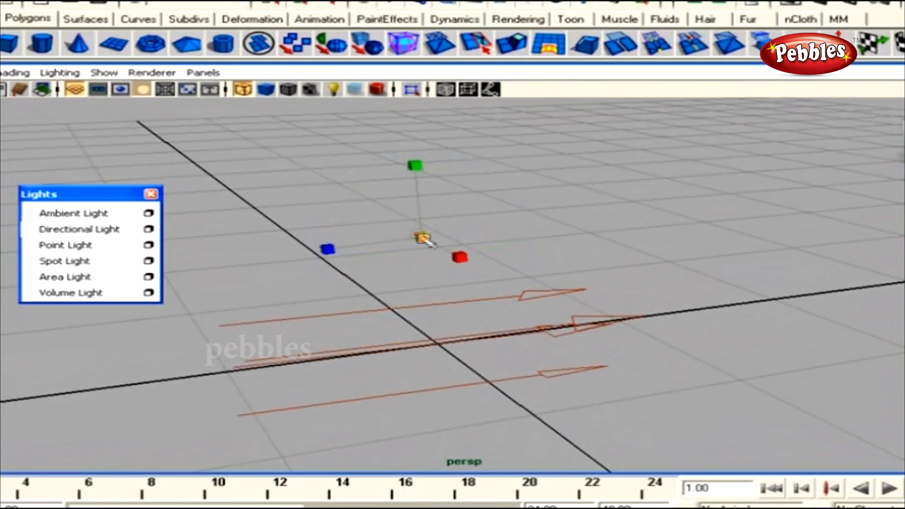
left_click_drag(468, 251, 676, 250)
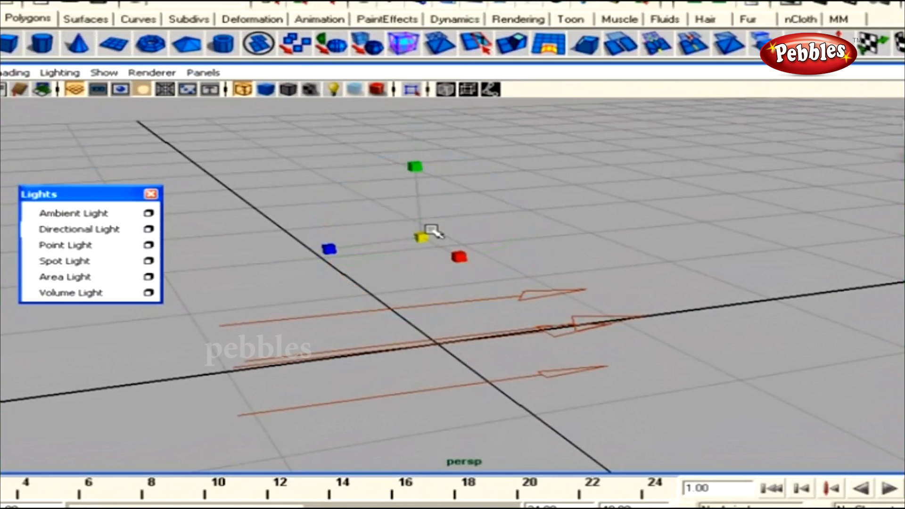
left_click(450, 240)
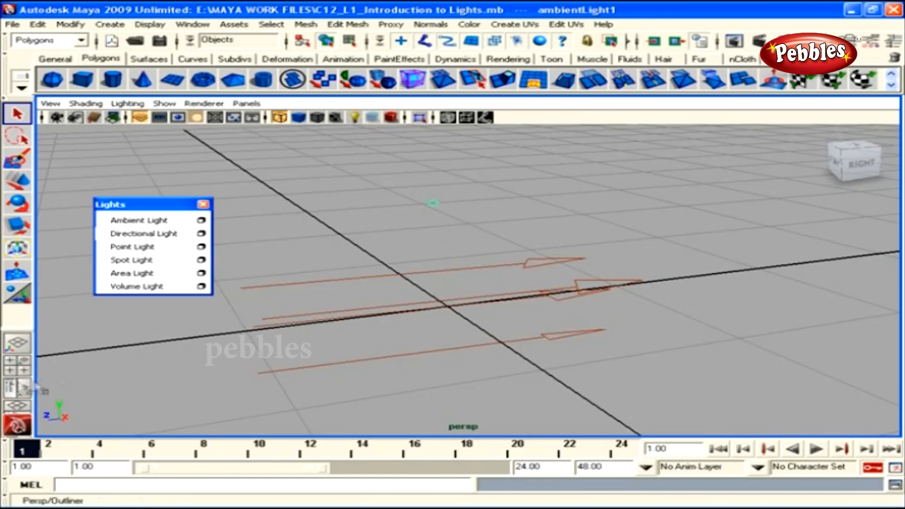
Step: Show the Outliner beside the perspective view and select the ambient light in it
left_click(18, 387)
left_click_drag(156, 204, 168, 301)
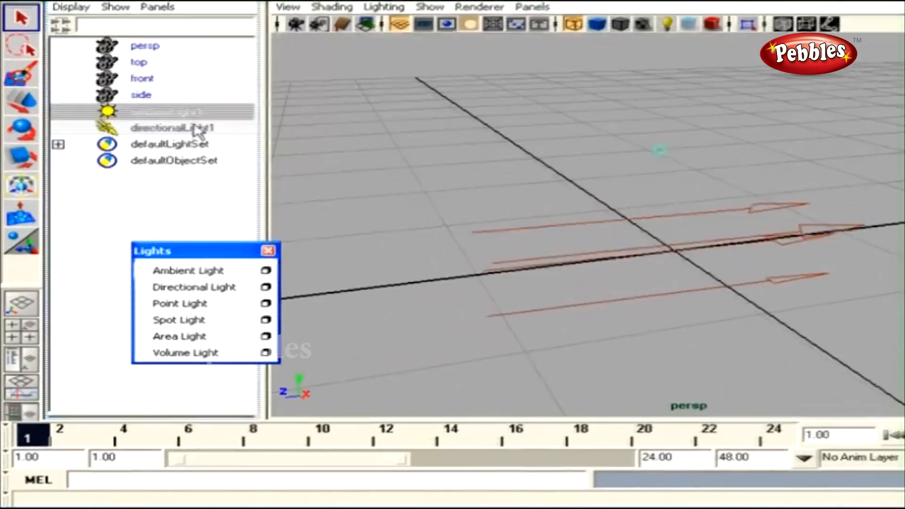
left_click(156, 200)
left_click(157, 190)
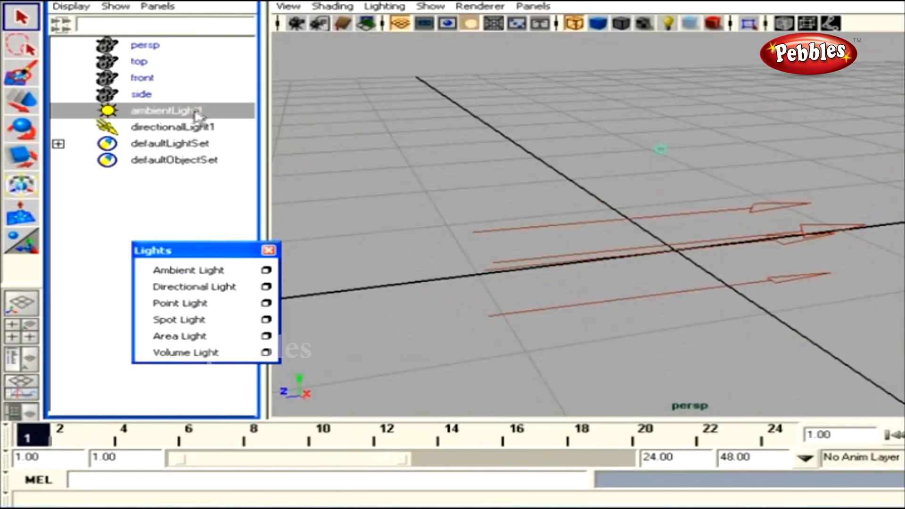
double_click(194, 111)
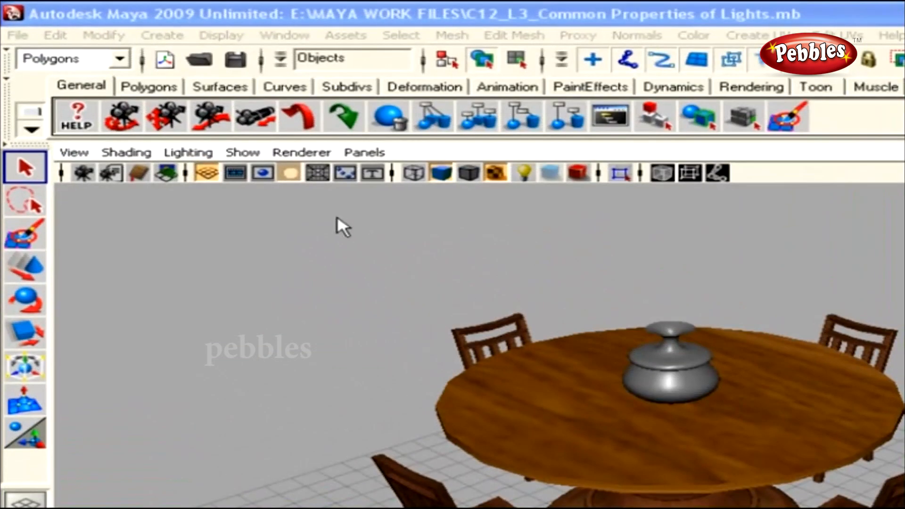
left_click(163, 36)
mouse_move(196, 133)
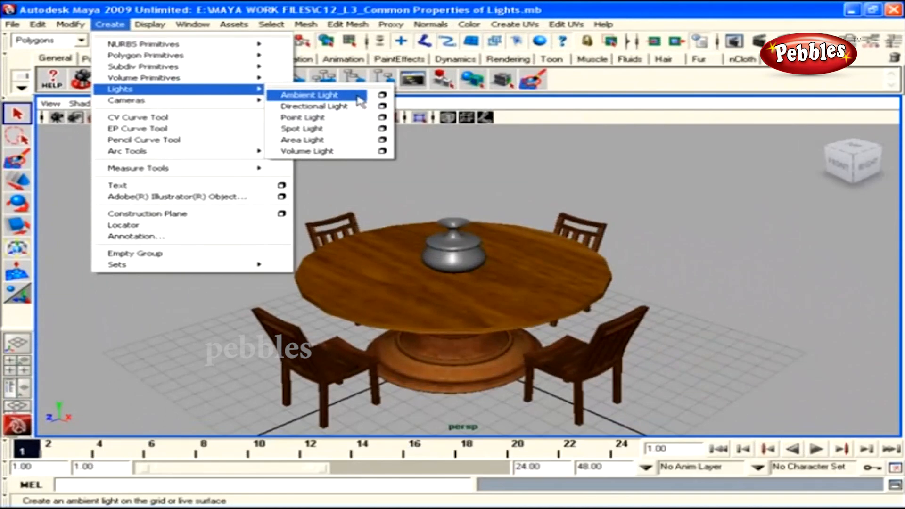
left_click(390, 109)
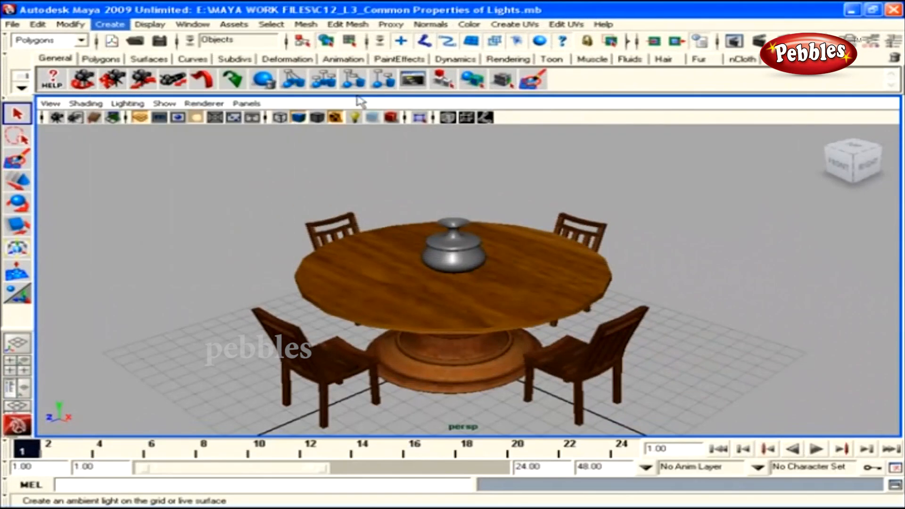
scroll(538, 286, "down", 2)
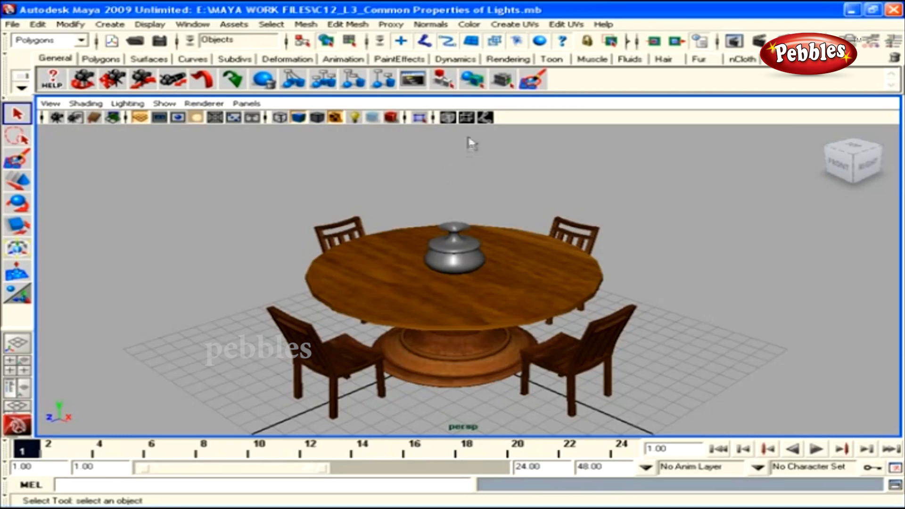
Step: Create a spot light in the table scene and raise it from the origin to the height of the pot
left_click(507, 58)
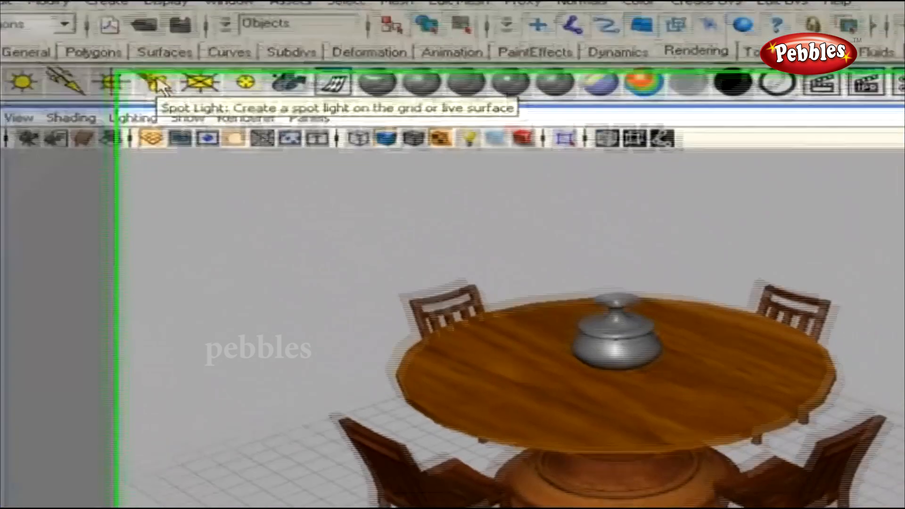
left_click(215, 120)
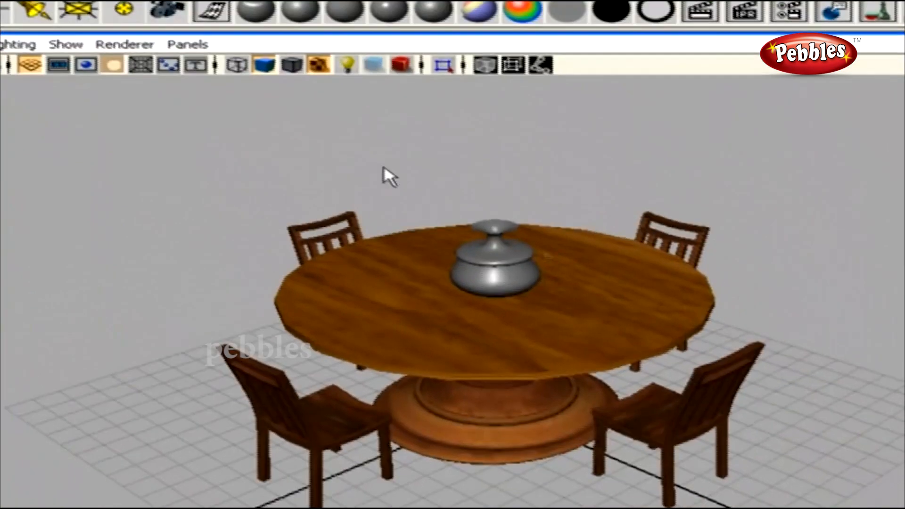
left_click_drag(495, 357, 465, 198)
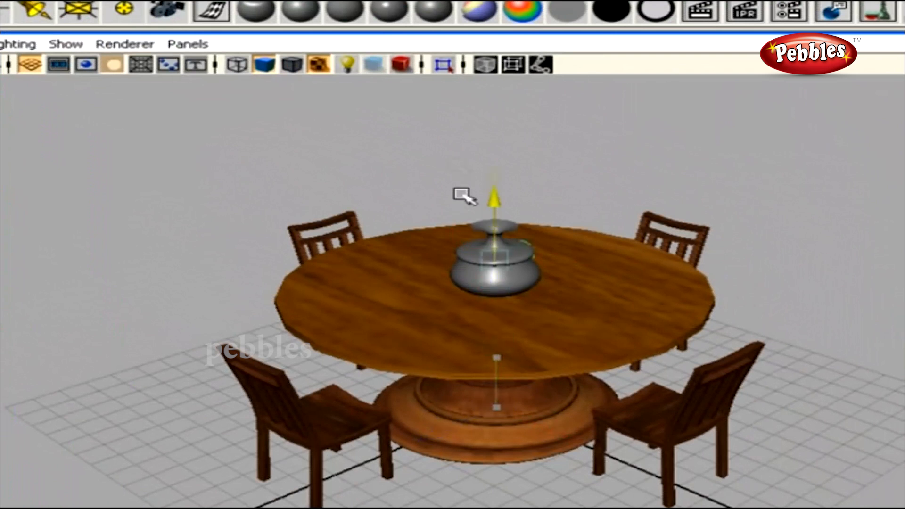
Step: In the side view, rotate the spot light to aim straight down and raise it above the pot
key("space")
left_click_drag(743, 276, 745, 277)
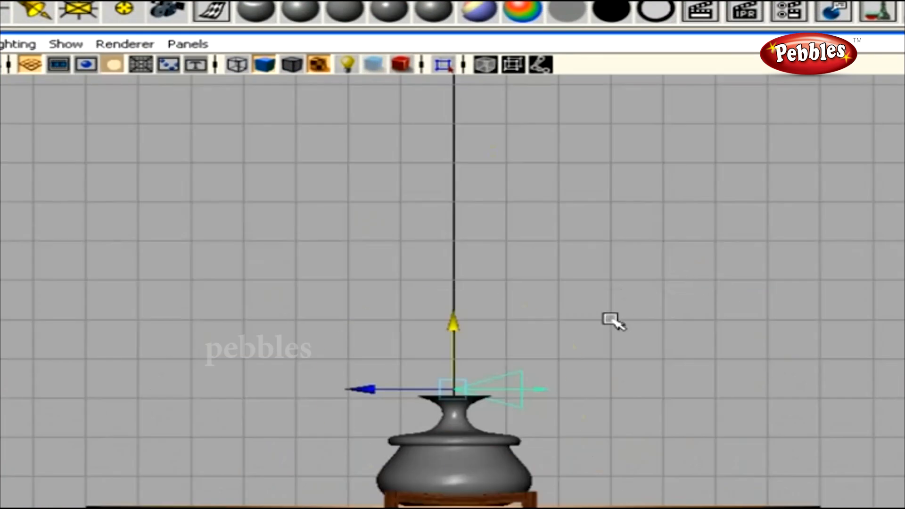
key("e")
left_click_drag(564, 330, 529, 460)
key("w")
left_click_drag(455, 344, 424, 170)
key("e")
left_click_drag(574, 184, 478, 264)
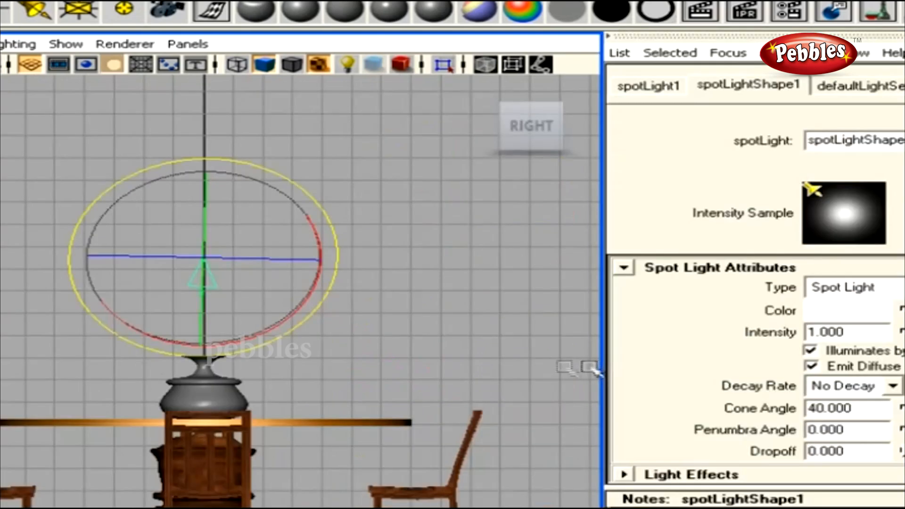
Step: Return to the perspective view and display the spot light's defaultLightSet attributes
key("space")
left_click_drag(488, 371, 480, 340)
middle_click_drag(424, 394, 440, 416, "alt")
right_click_drag(440, 416, 497, 379, "alt")
middle_click_drag(497, 378, 476, 343, "alt")
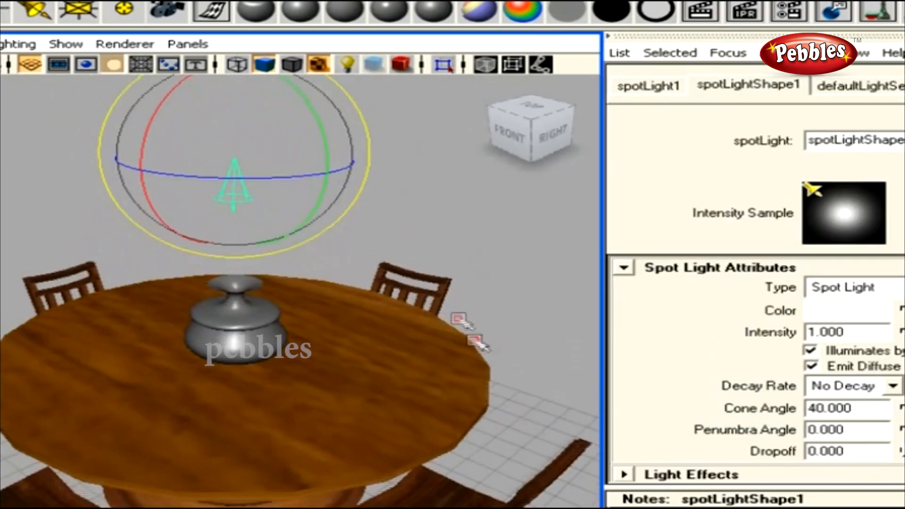
right_click_drag(476, 343, 447, 341, "alt")
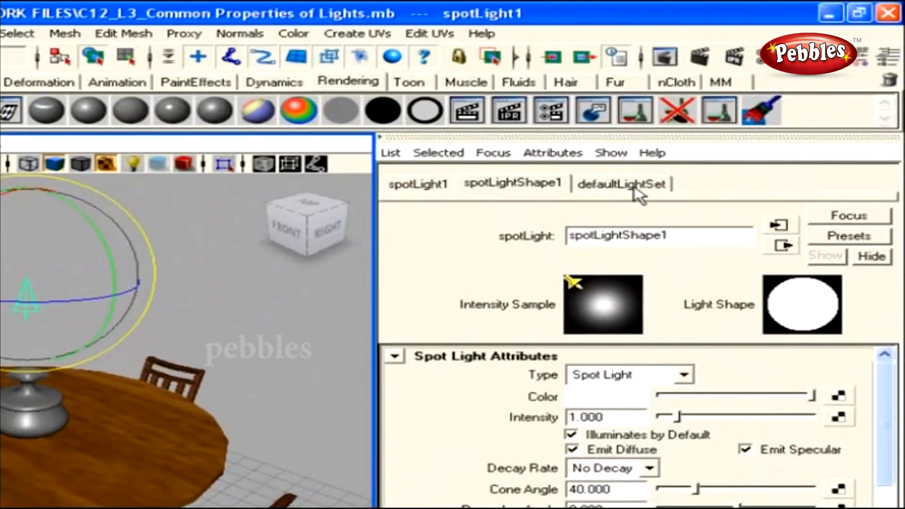
left_click(712, 131)
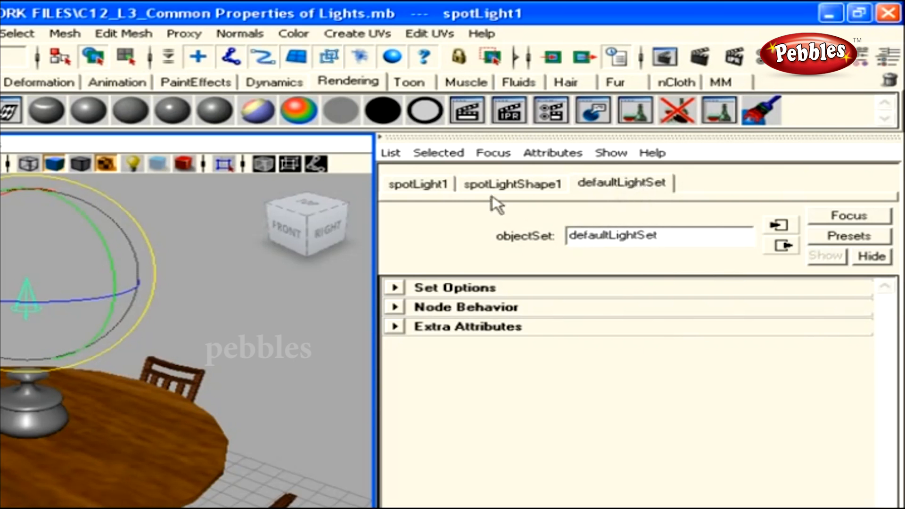
Step: Compare the spot light's transform attributes with its spotLightShape1 light attributes
left_click(432, 184)
left_click(514, 183)
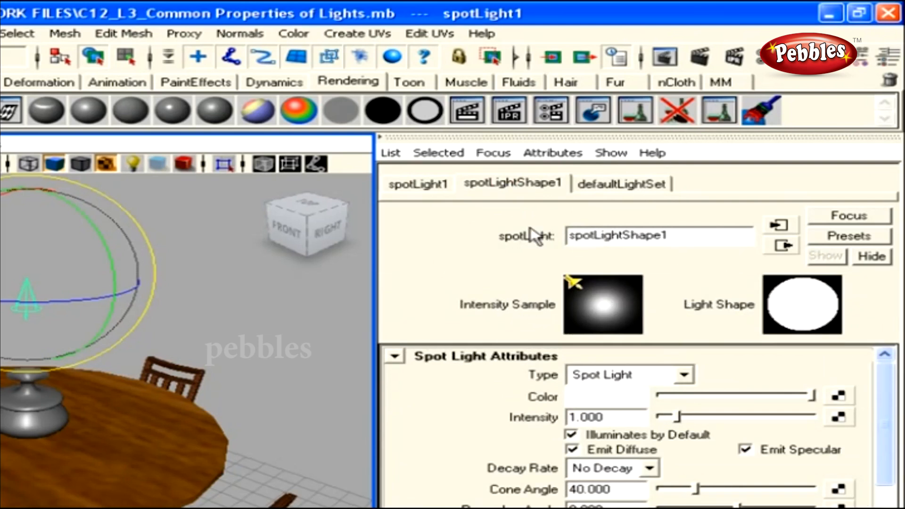
left_click(422, 185)
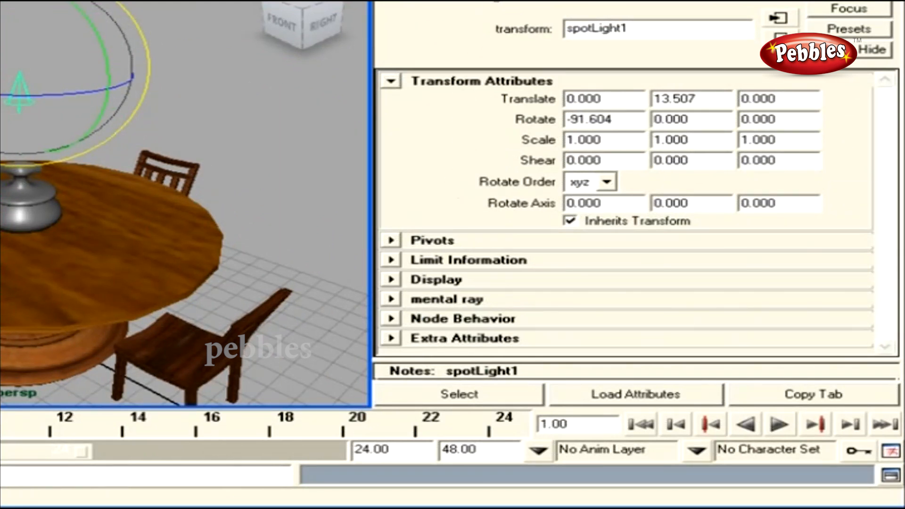
left_click(568, 2)
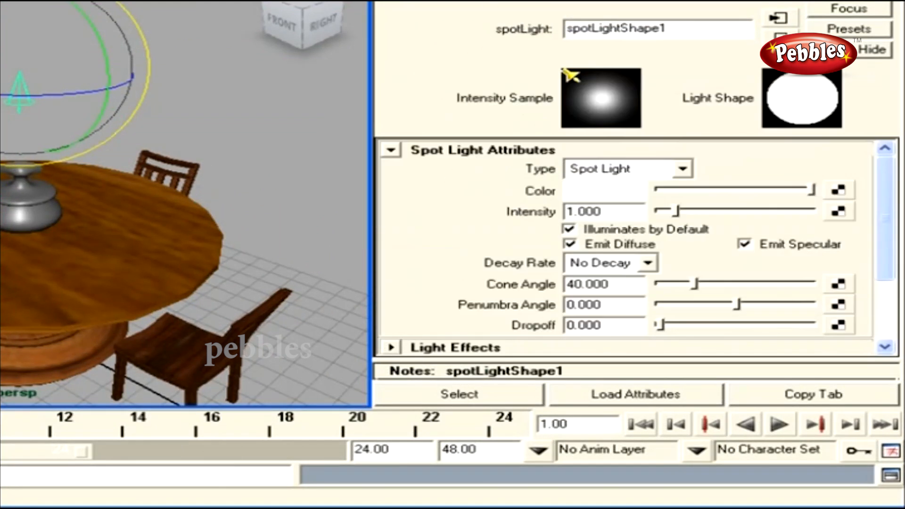
mouse_move(883, 205)
left_mouse_down()
mouse_move(896, 274)
mouse_move(892, 190)
left_mouse_up()
Step: Cycle the light's type through Ambient, Area, Directional and Point Light, and return it to Spot Light
left_click(682, 170)
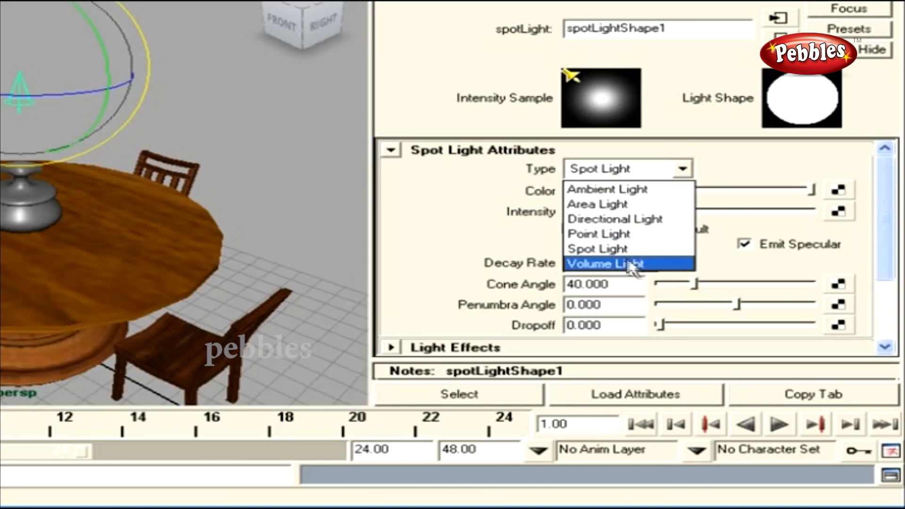
left_click(635, 191)
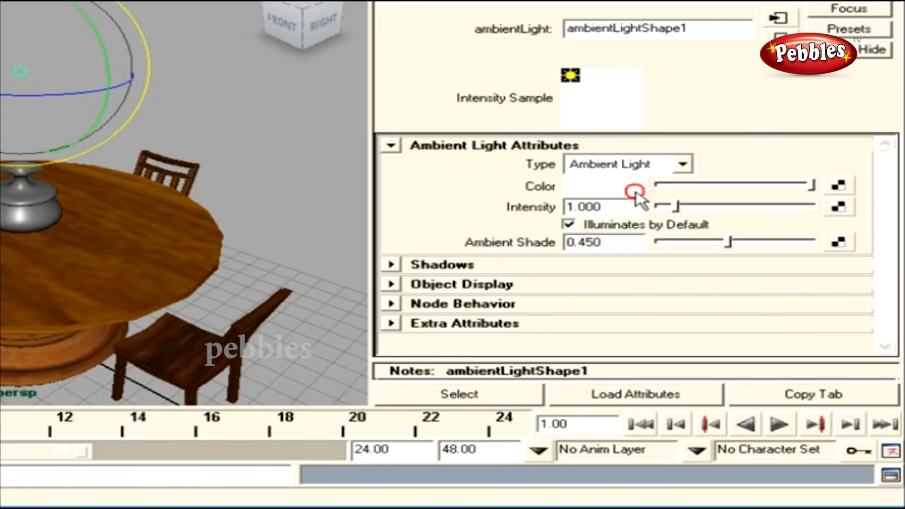
left_click(632, 165)
left_click(619, 196)
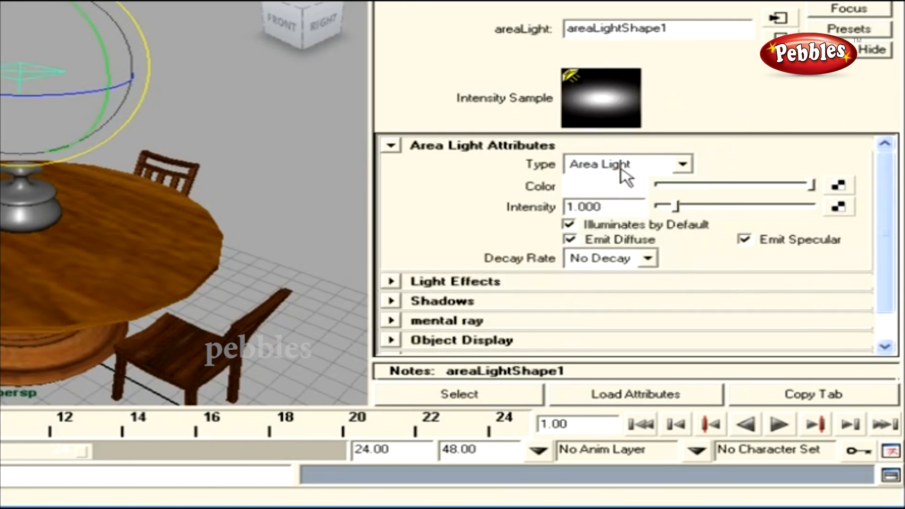
left_click(622, 166)
left_click(623, 215)
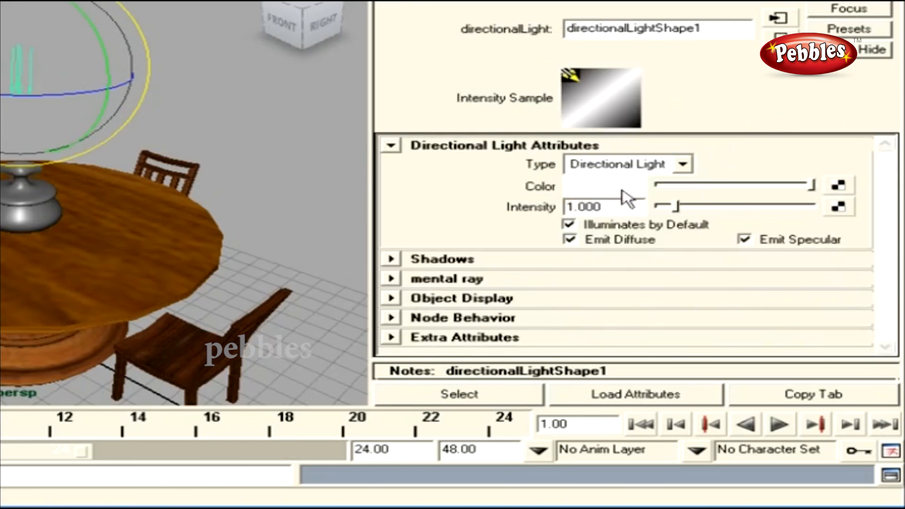
left_click(626, 165)
left_click(615, 227)
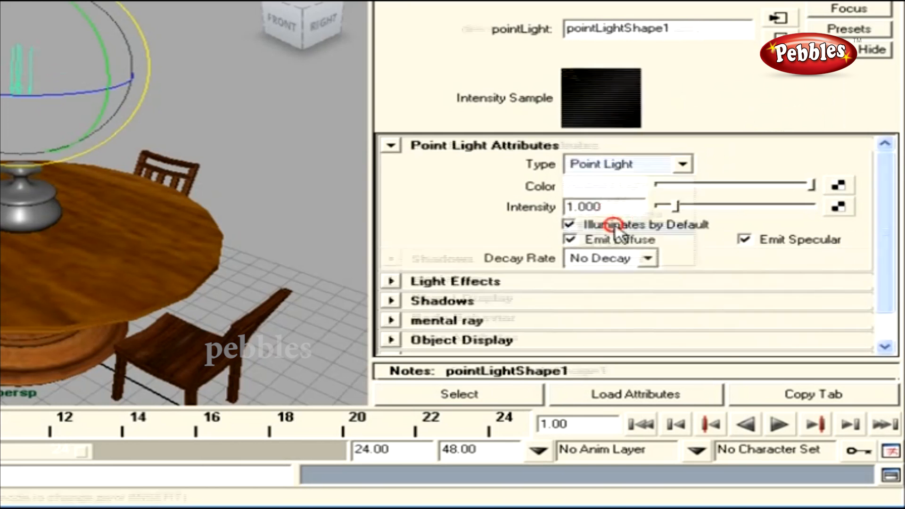
left_click(614, 167)
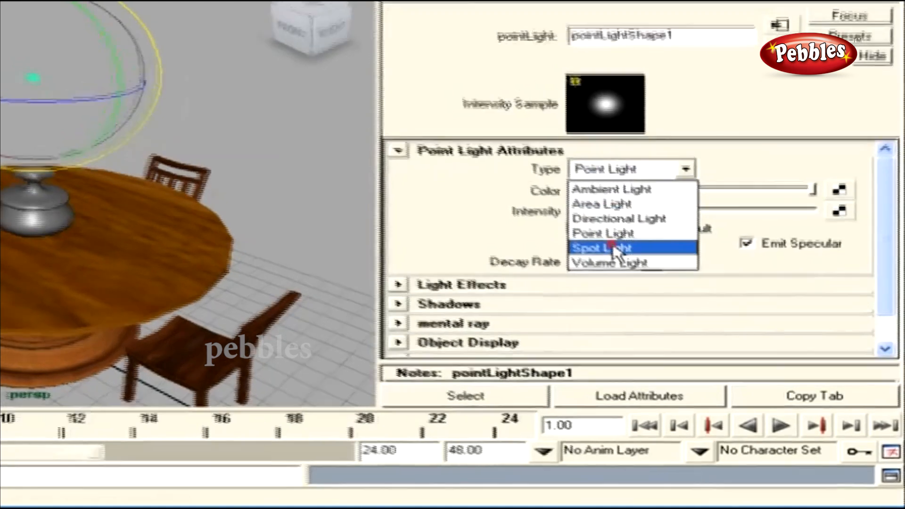
left_click(608, 241)
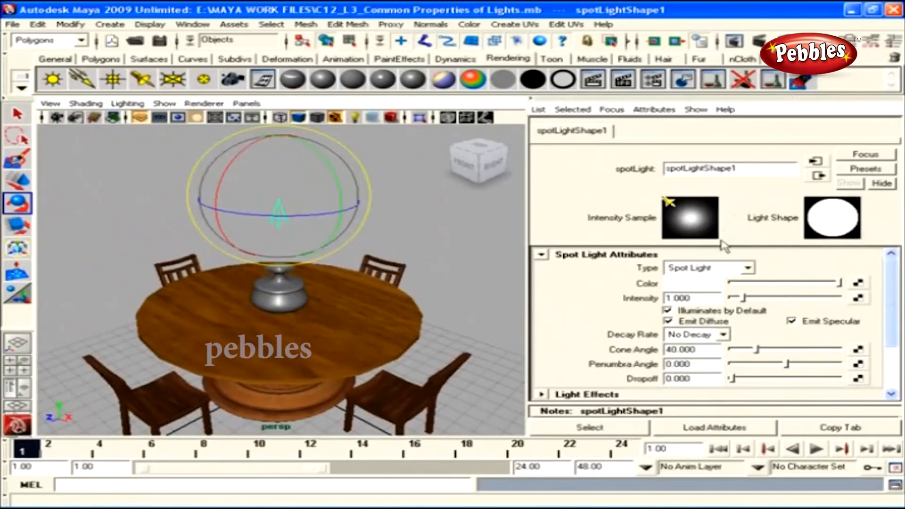
Step: Start an IPR render of the table scene, switching the light's type to Area Light and back to Spot Light
left_click(773, 37)
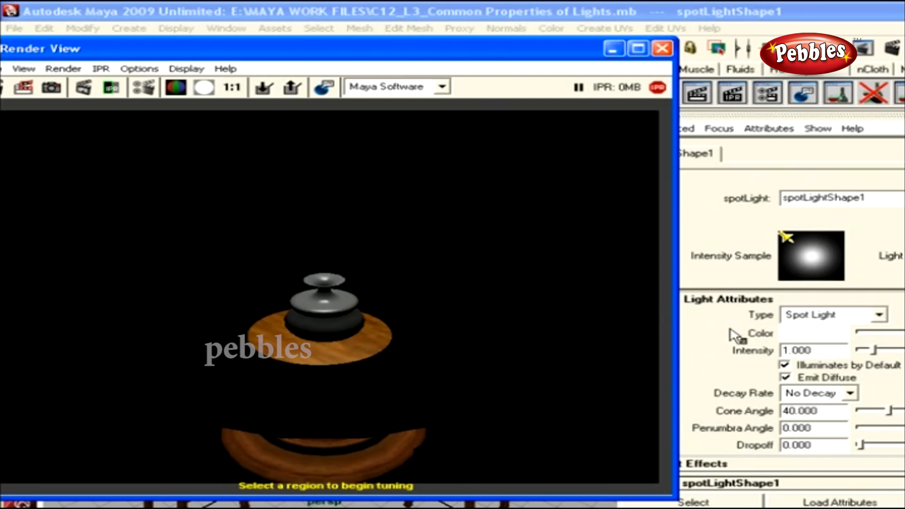
left_click(879, 314)
left_click(870, 345)
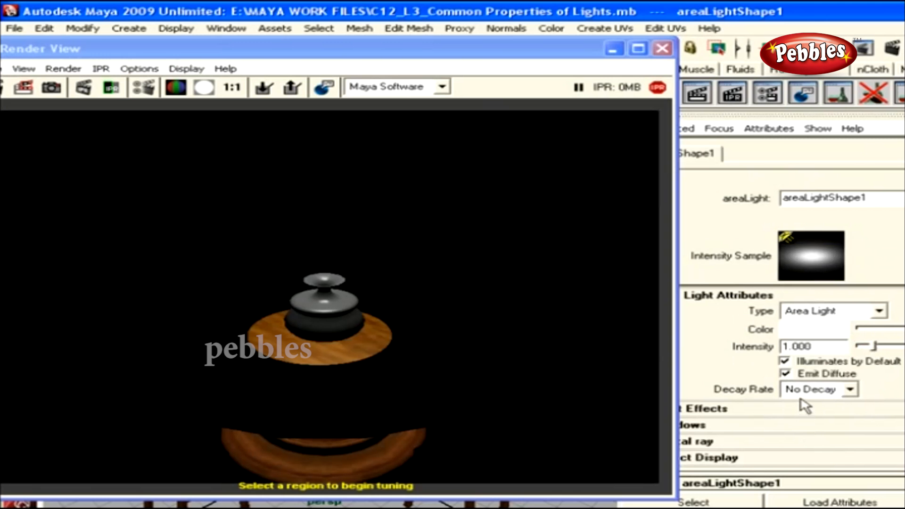
left_click(815, 311)
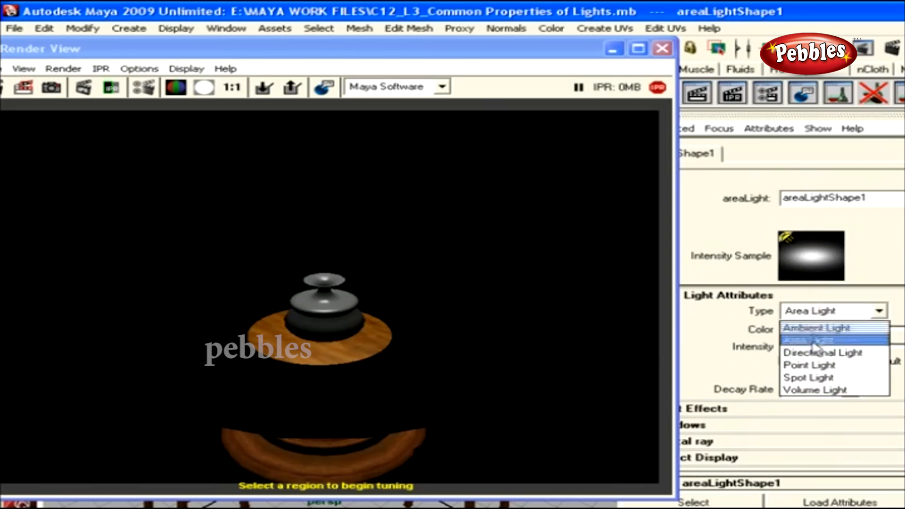
left_click(812, 378)
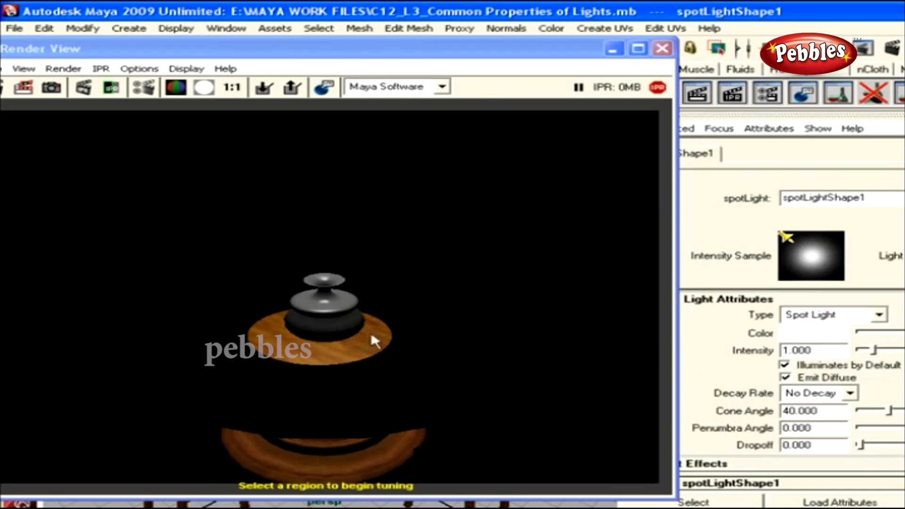
Step: Select an IPR tuning region around the pot and shrink the Render View window to uncover the light's attributes
left_click_drag(110, 186, 537, 420)
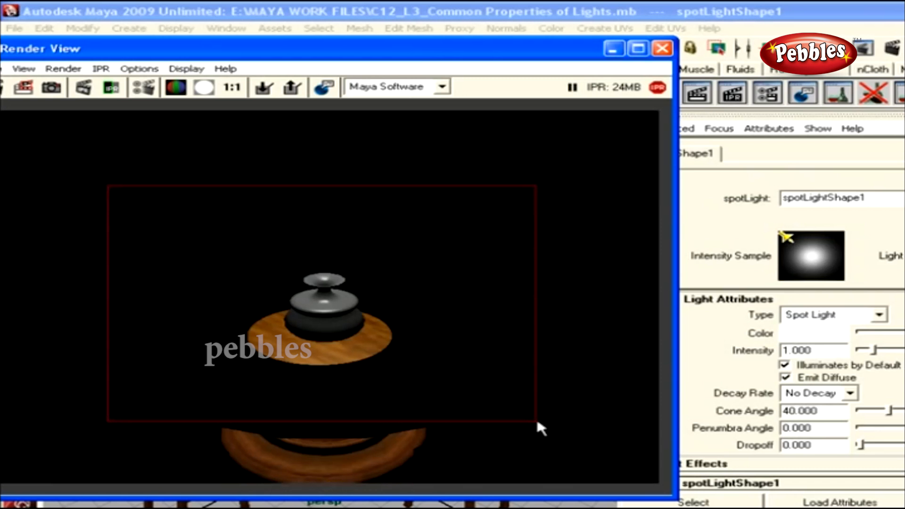
left_click_drag(671, 497, 521, 414)
left_click_drag(326, 49, 333, 29)
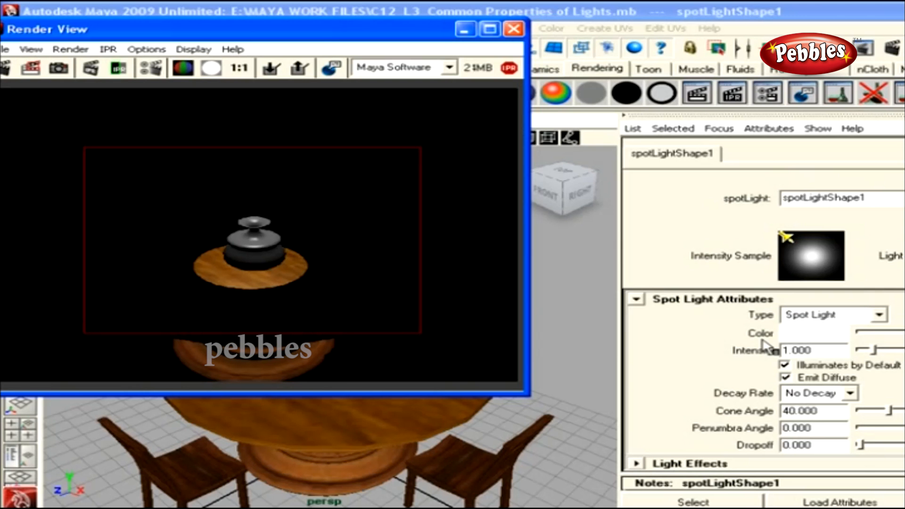
Step: Try green, blue and red tints for the spot light's color and settle on a very pale cyan
left_click(810, 335)
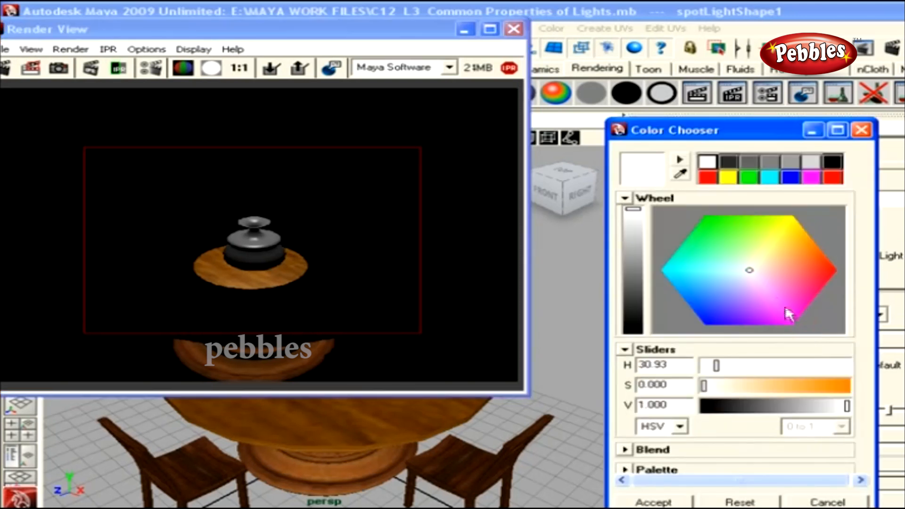
mouse_move(775, 292)
left_mouse_down()
mouse_move(774, 252)
mouse_move(733, 250)
mouse_move(709, 234)
left_mouse_up()
left_click(702, 296)
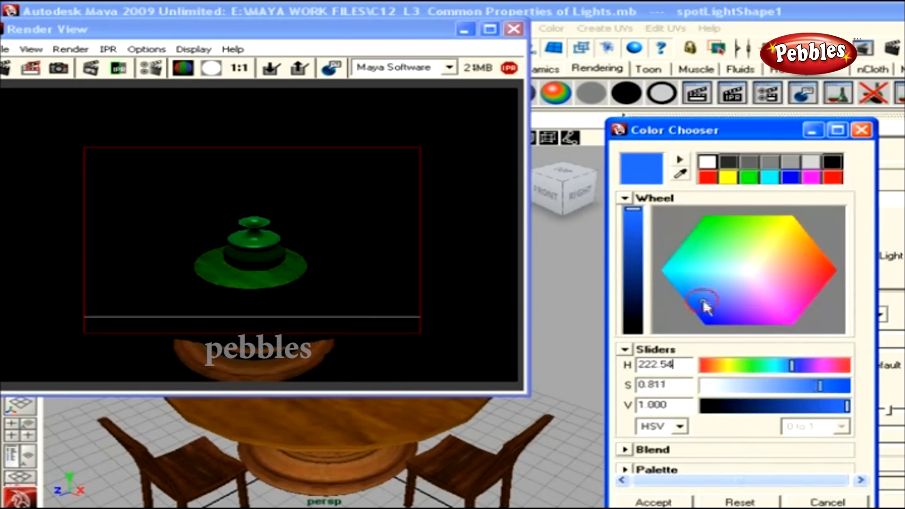
left_click(703, 315)
mouse_move(759, 317)
left_mouse_down()
mouse_move(789, 270)
mouse_move(772, 274)
left_mouse_up()
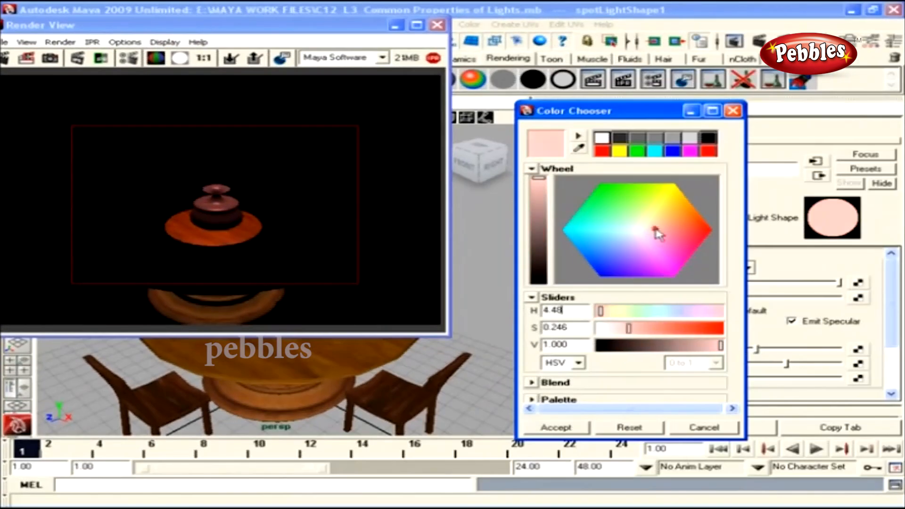
left_click_drag(658, 233, 631, 231)
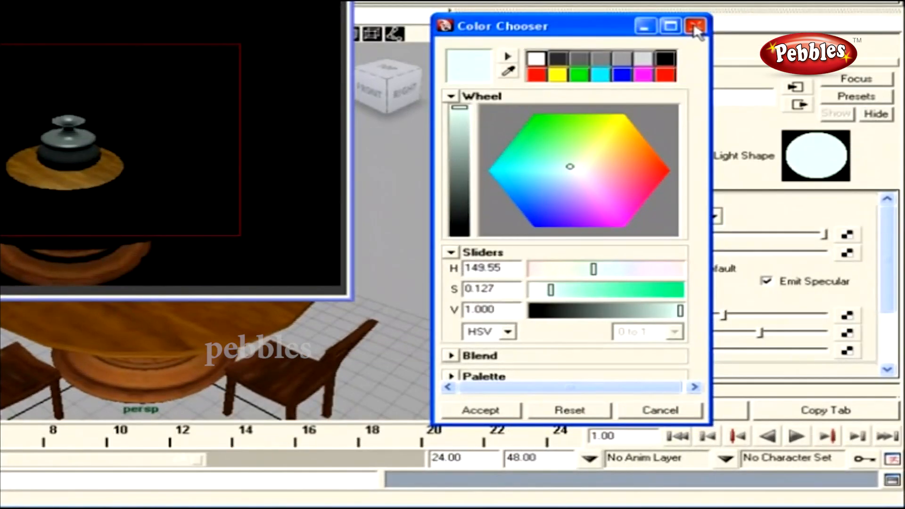
left_click(694, 26)
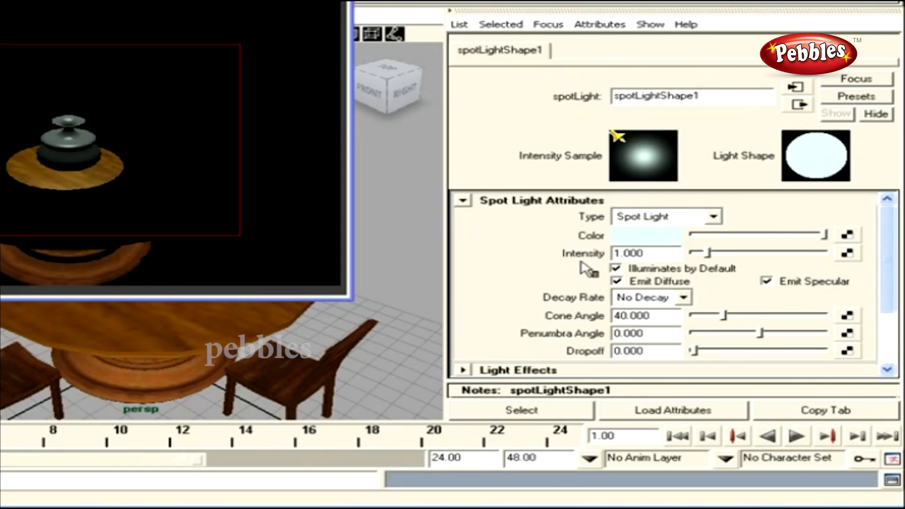
Step: Raise the spot light's intensity to 1.488 and toggle Illuminates by Default off and back on
mouse_move(709, 254)
left_mouse_down()
mouse_move(722, 255)
mouse_move(711, 256)
left_mouse_up()
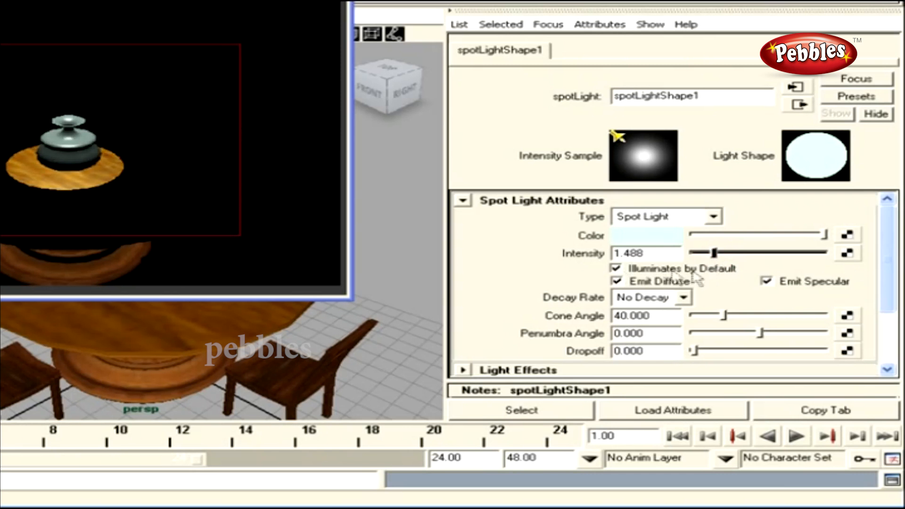
left_click(616, 269)
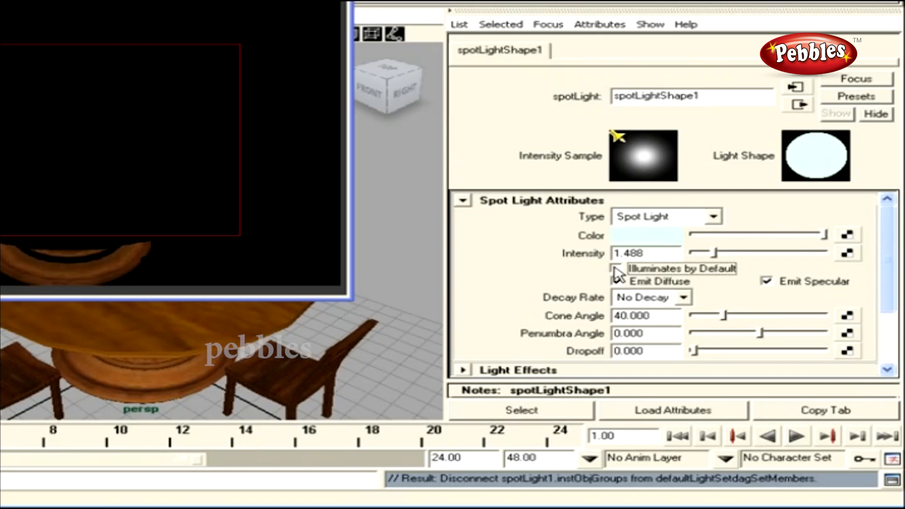
left_click(615, 269)
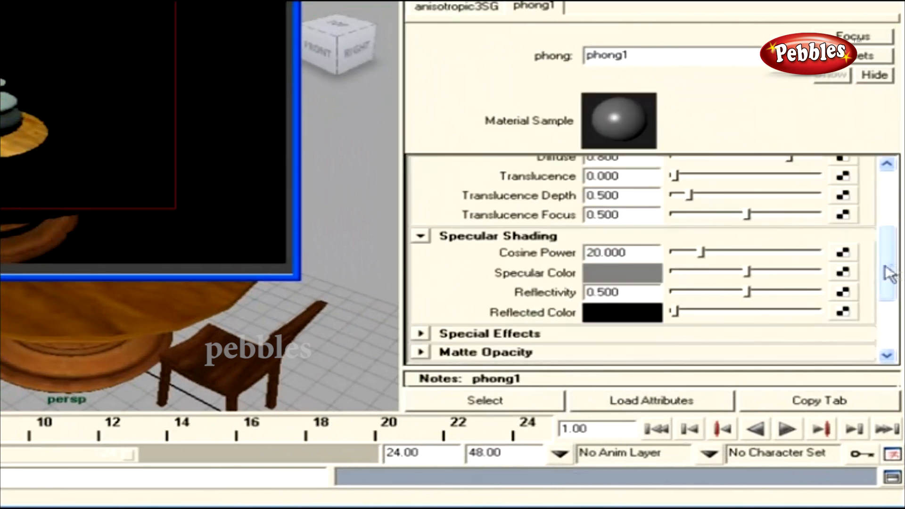
Step: Review the common material and specular shading attributes of the phong1 material
left_click_drag(895, 262, 890, 202)
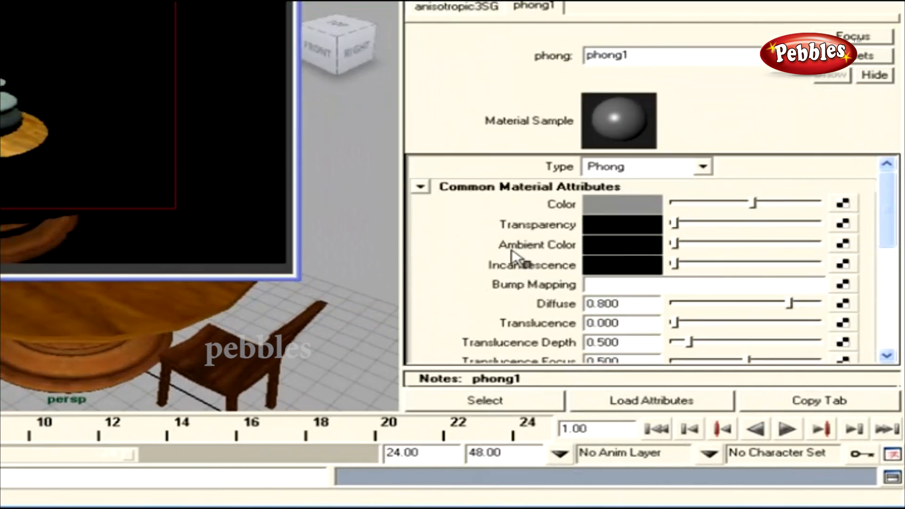
left_click_drag(883, 238, 887, 288)
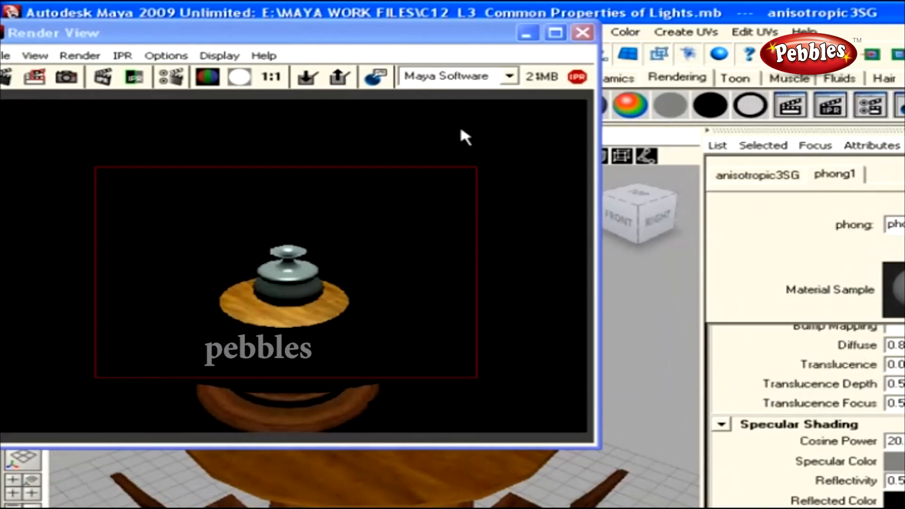
Step: Reselect the spot light beside the IPR render and toggle its Emit Specular and Emit Diffuse options
left_click_drag(394, 40, 414, 127)
left_click(371, 285)
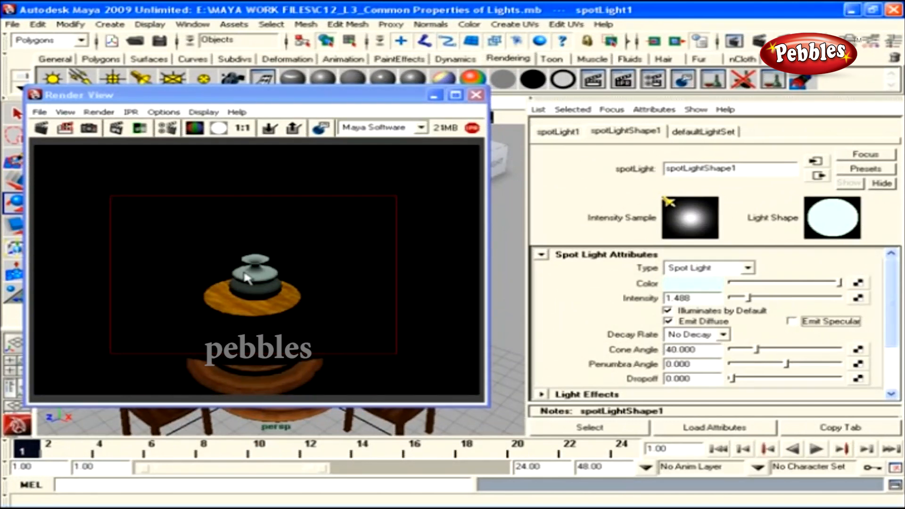
left_click(791, 322)
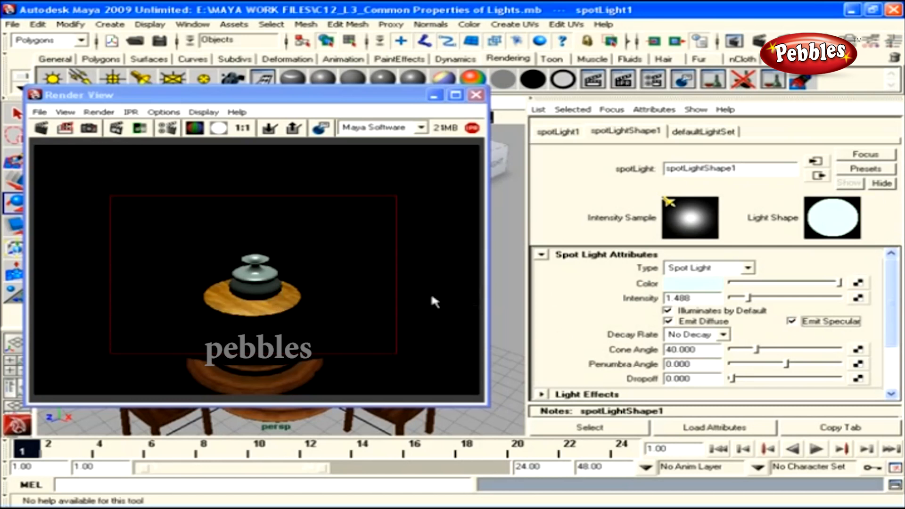
left_click(669, 322)
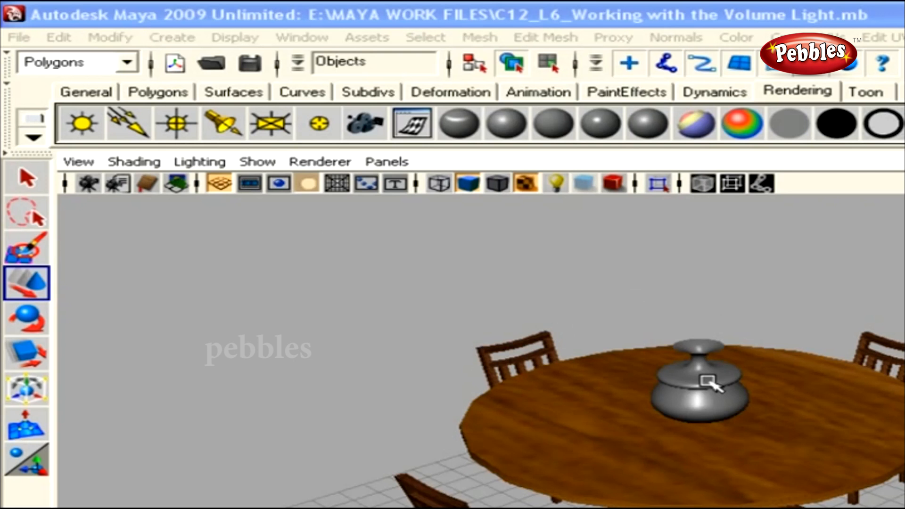
Step: Create a volume light in the table scene and raise it to the top of the pot
left_click(174, 38)
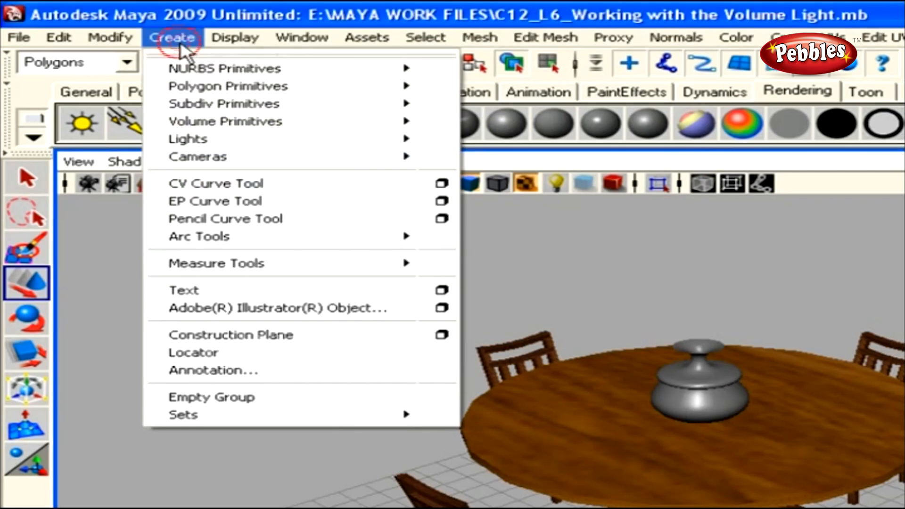
mouse_move(242, 142)
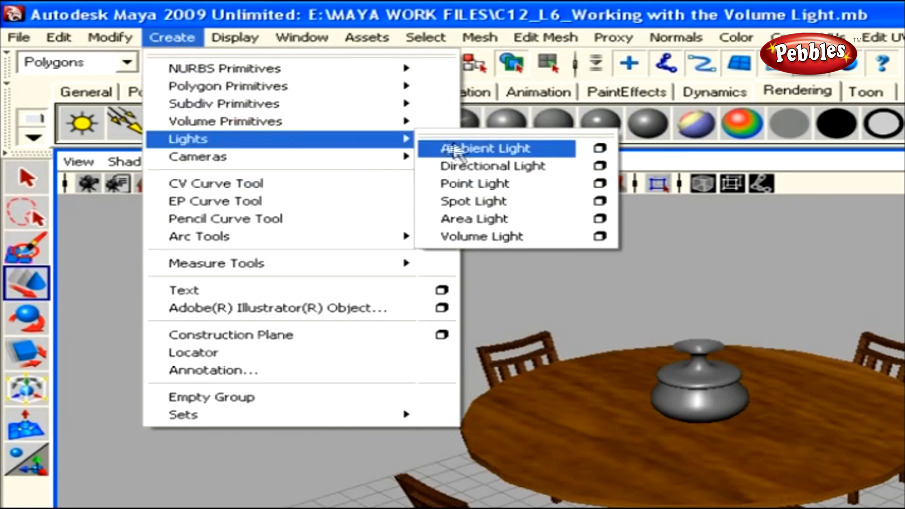
left_click(492, 236)
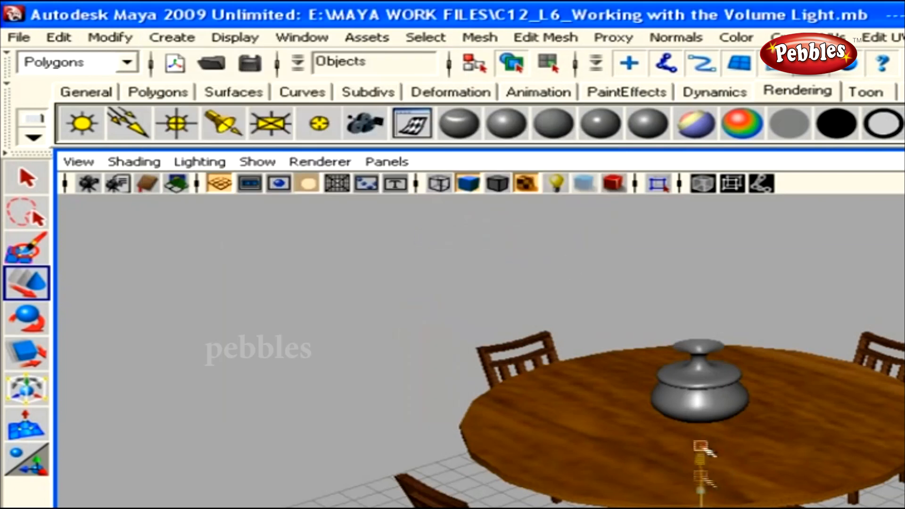
left_click_drag(705, 296, 701, 259)
Step: Scale the volume light up uniformly until its sphere surrounds the pot
key("r")
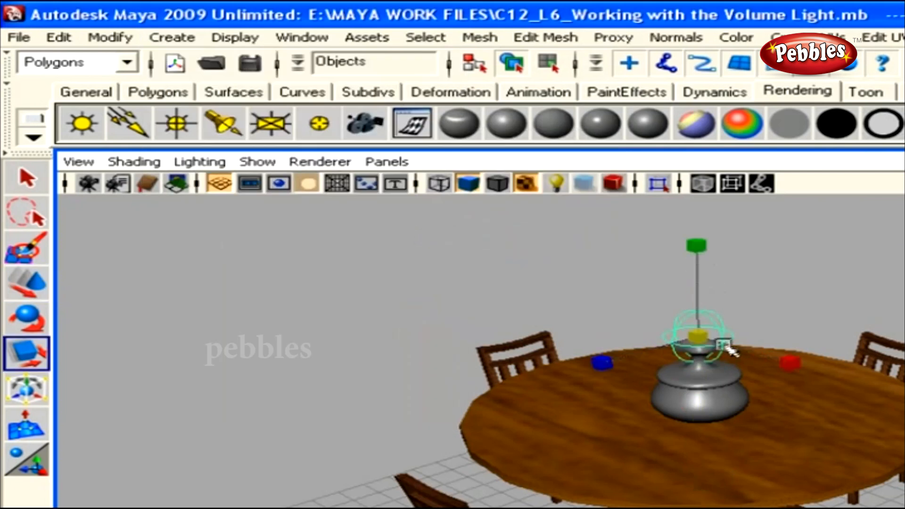
left_click_drag(709, 344, 893, 399)
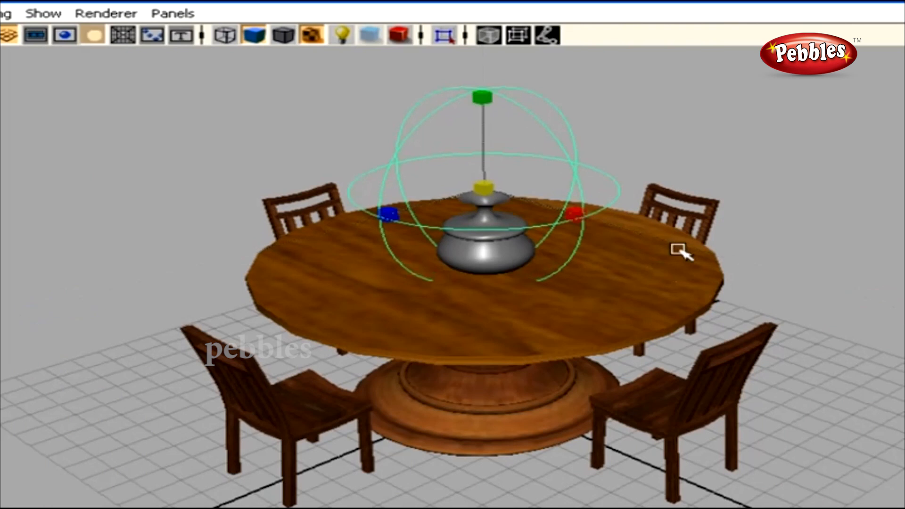
middle_click_drag(699, 261, 666, 313, "alt")
right_click_drag(666, 313, 771, 388, "alt")
middle_click_drag(772, 388, 770, 311, "alt")
right_click_drag(770, 311, 747, 310, "alt")
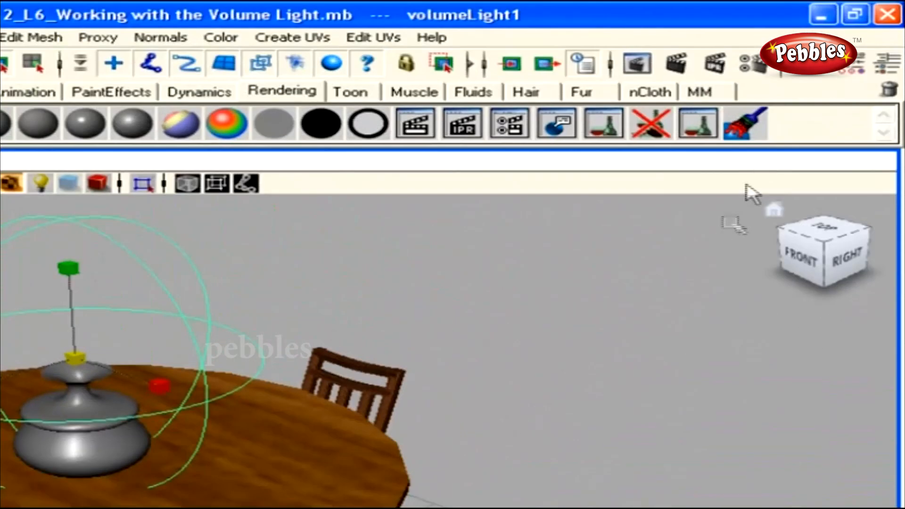
Step: Open the volume light's attributes and start an IPR render with a region drawn around the pot
left_click(815, 69)
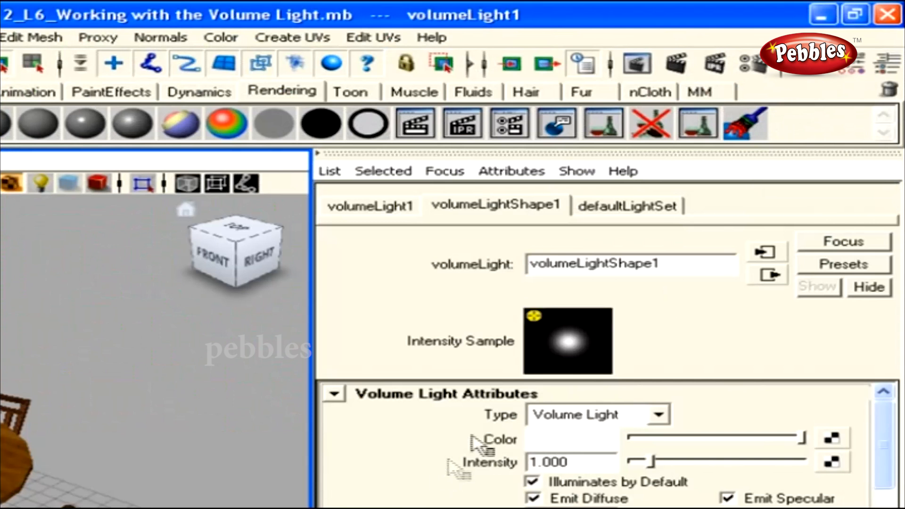
left_click(715, 65)
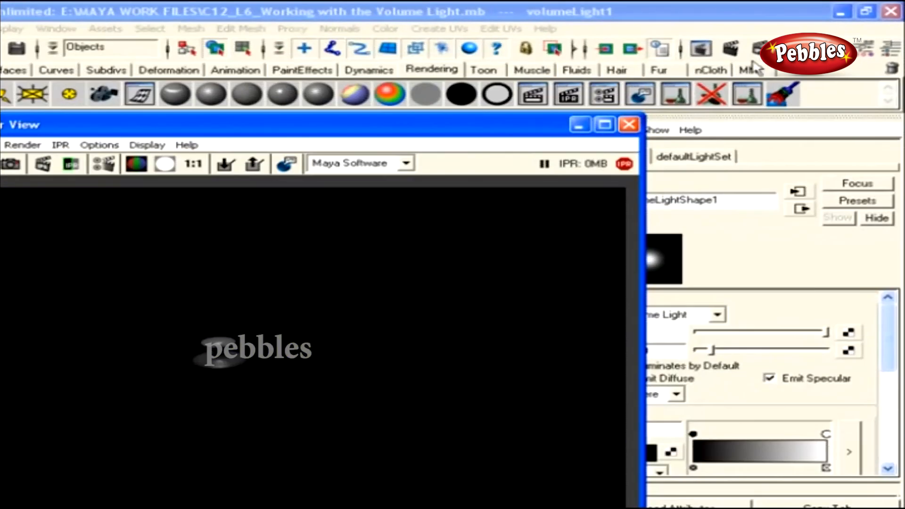
left_click_drag(37, 252, 406, 464)
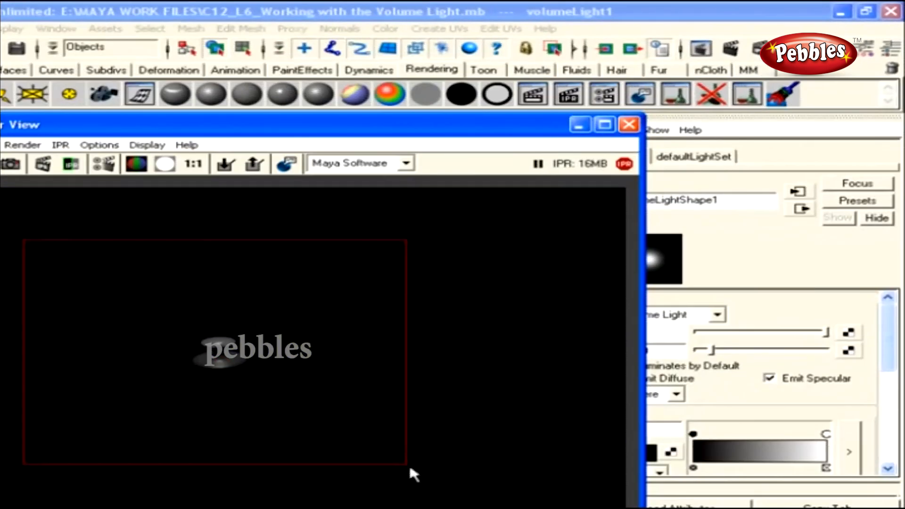
Step: Shrink and move the render window so the light and its attributes can be seen beside it
left_click_drag(643, 504, 440, 475)
left_click_drag(272, 127, 255, 295)
right_click_drag(202, 256, 233, 185, "alt")
left_click_drag(235, 186, 250, 275, "alt")
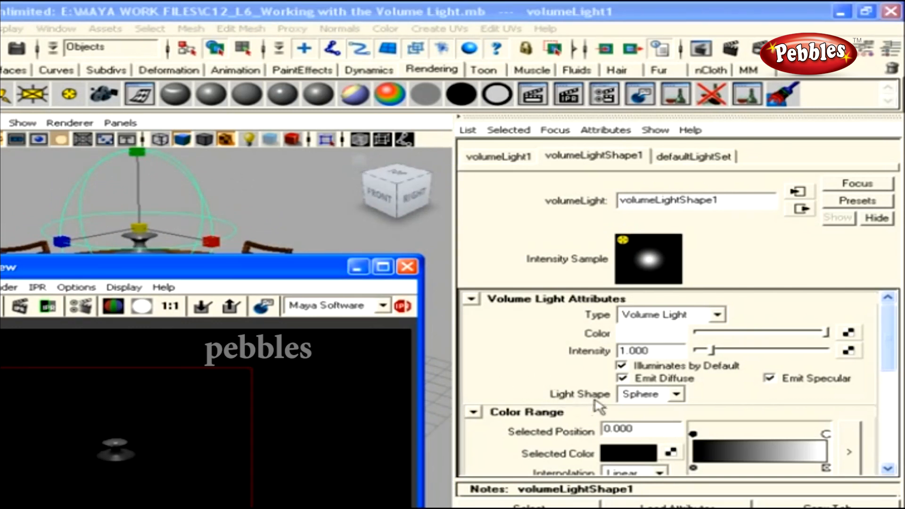
Step: Look through the light shapes, keep Sphere, and reduce the volume light's arc to 181.494
left_click(675, 394)
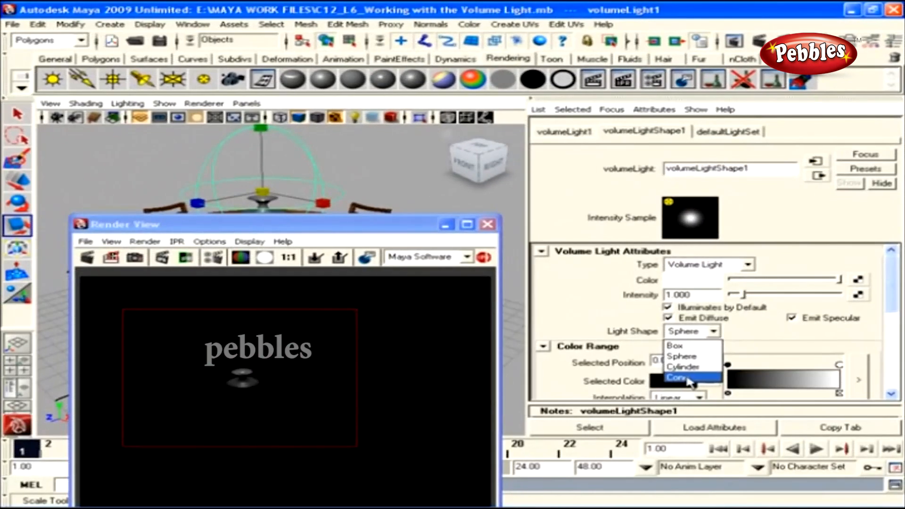
left_click(683, 358)
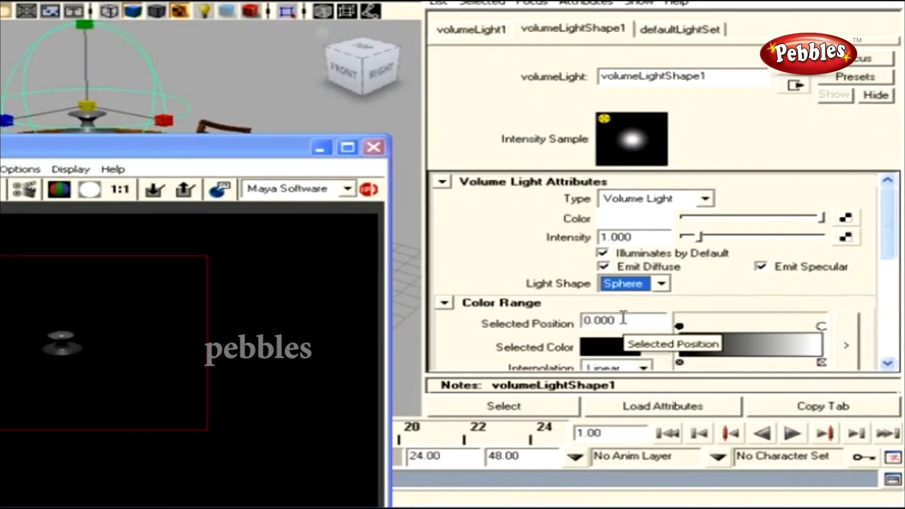
left_click_drag(892, 238, 892, 275)
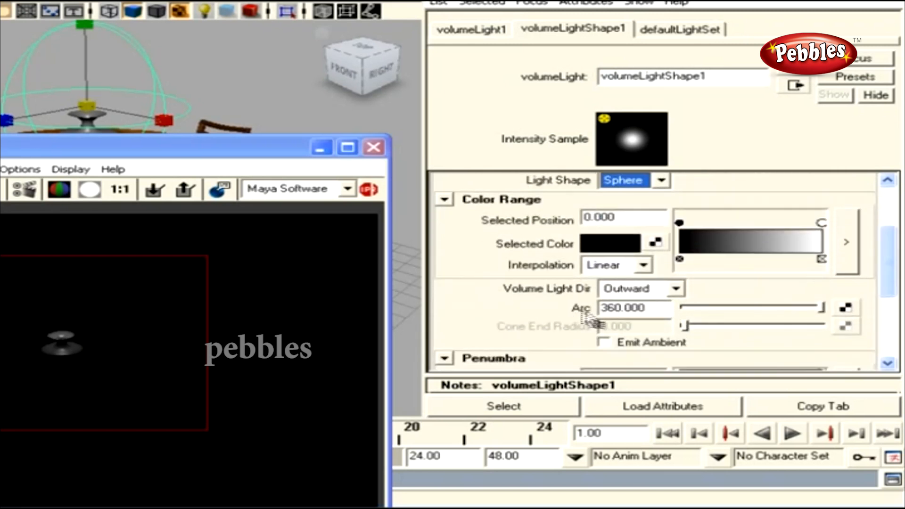
left_click_drag(822, 310, 754, 310)
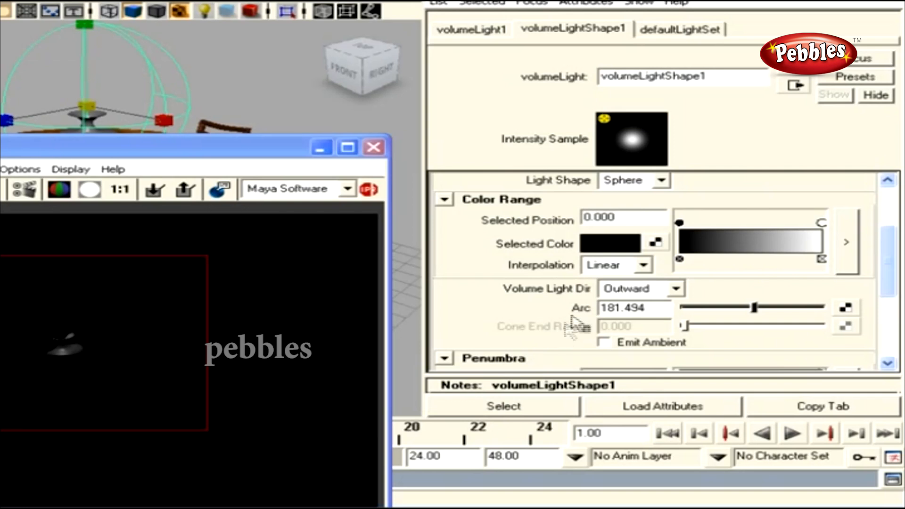
Step: Change the volume light's shape to Cone and set its arc to 360
left_click(661, 180)
left_click(627, 239)
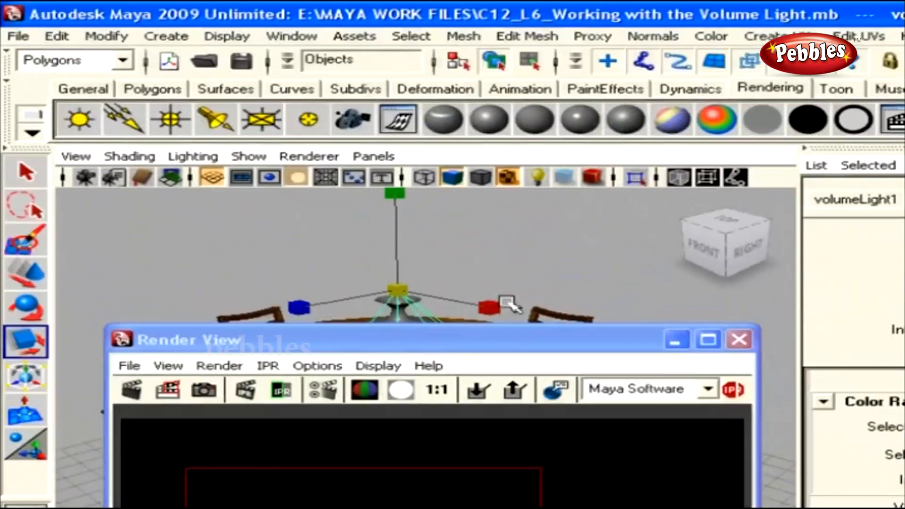
middle_click_drag(347, 214, 313, 144, "alt")
left_click_drag(313, 145, 384, 226, "alt")
left_click_drag(424, 289, 521, 283, "alt")
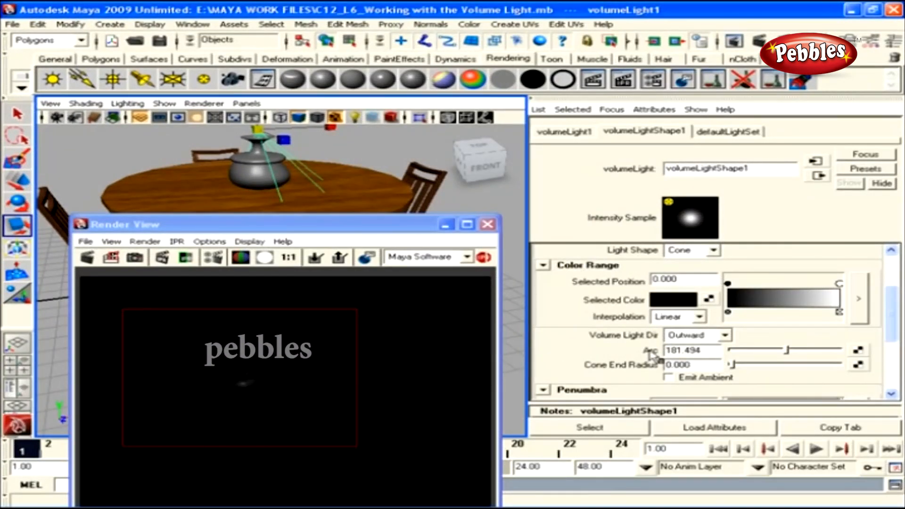
left_click_drag(787, 354, 844, 351)
left_click_drag(330, 194, 385, 186, "alt")
middle_click_drag(384, 185, 349, 168, "alt")
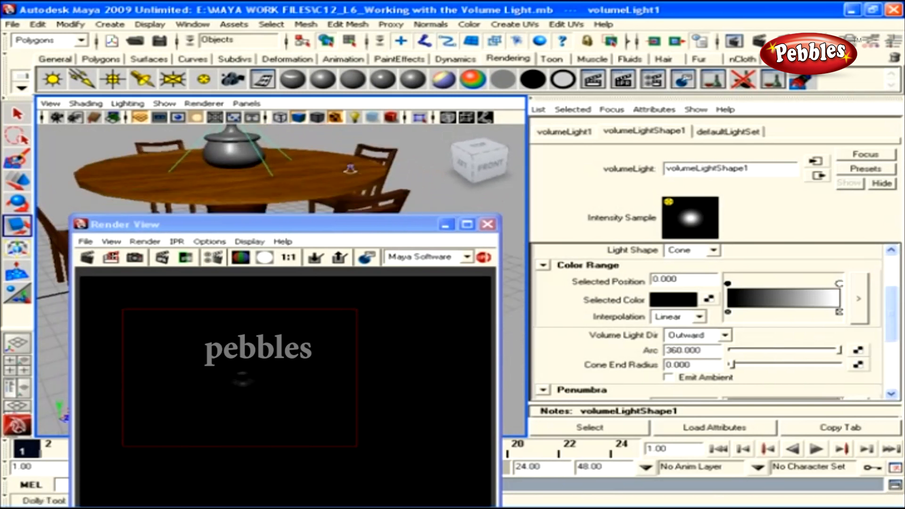
Step: Try a cone end radius of 1.289 and settle on 0.893 for the volume light
left_click_drag(733, 365, 802, 366)
right_click_drag(377, 202, 348, 168, "alt")
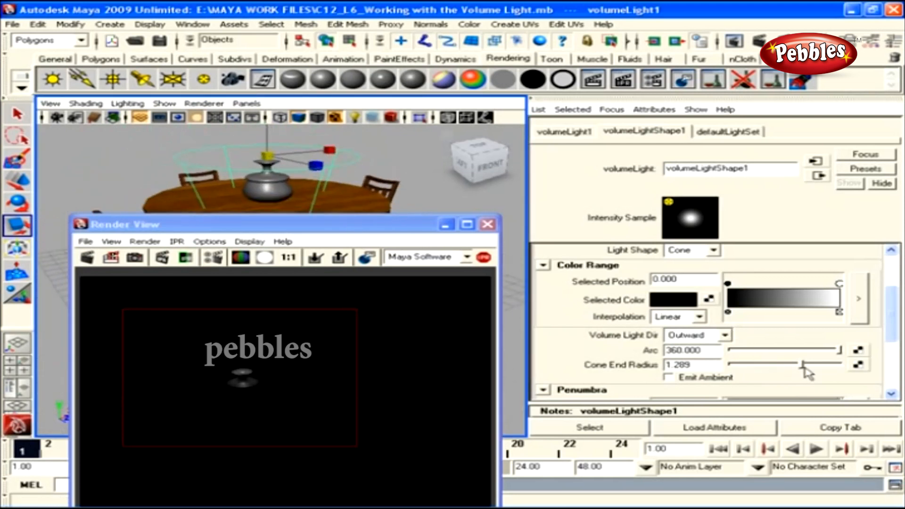
left_click_drag(805, 367, 779, 367)
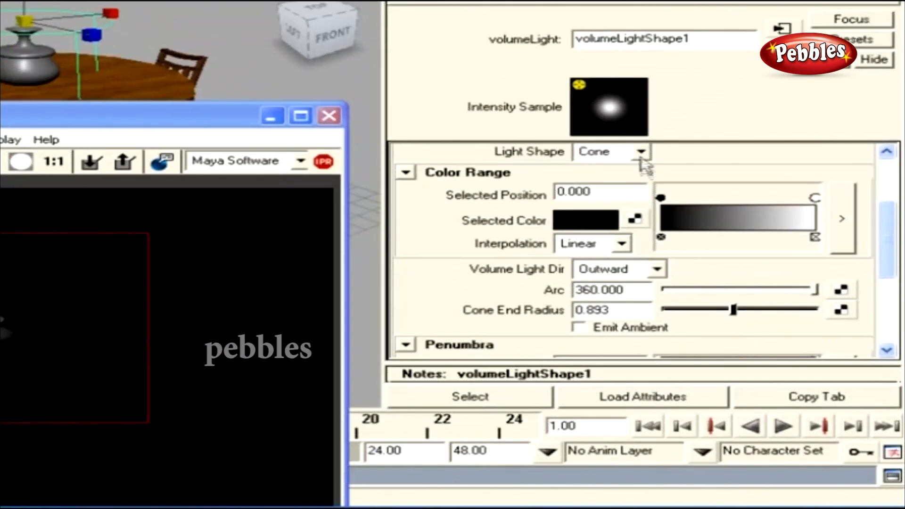
Step: Try the Cylinder shape around the pot and set the volume light's shape back to Sphere
left_click(685, 213)
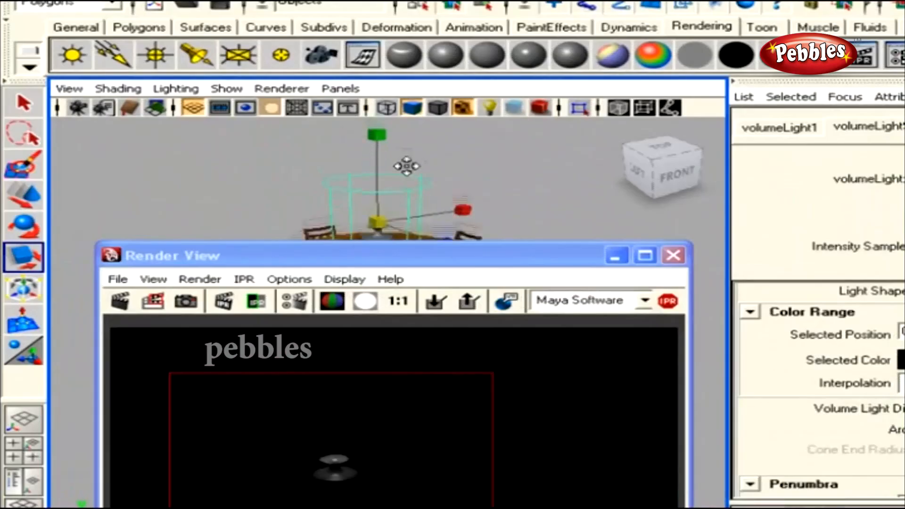
middle_click_drag(406, 166, 516, 232, "alt")
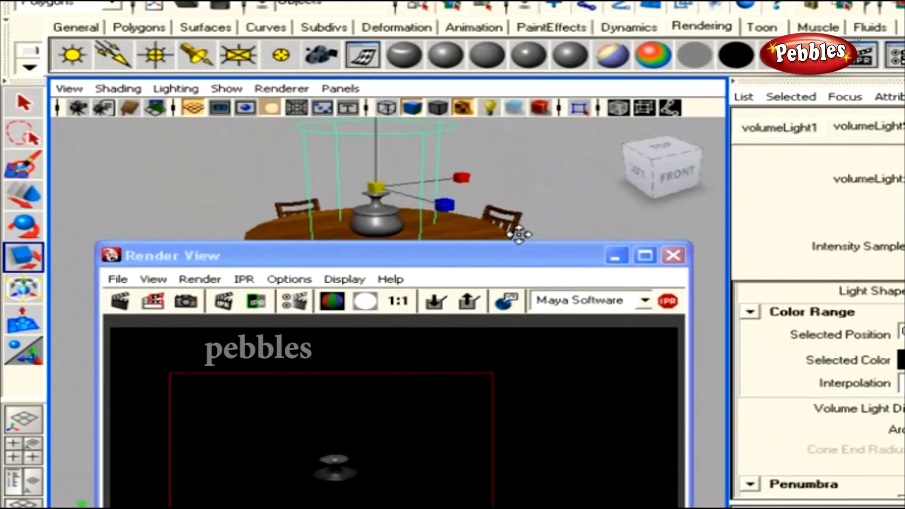
left_click(586, 250)
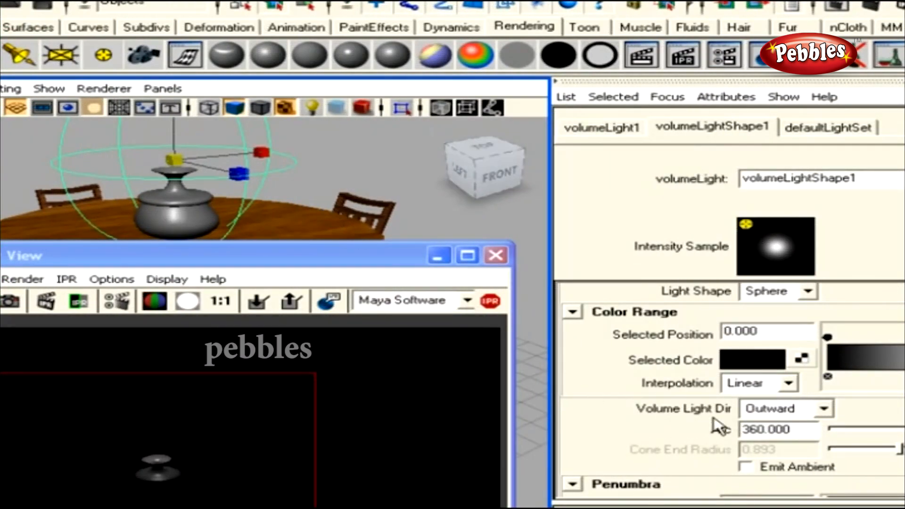
Step: Review the volume light's direction options against the sphere around the pot and set the direction to Inward
left_click(823, 408)
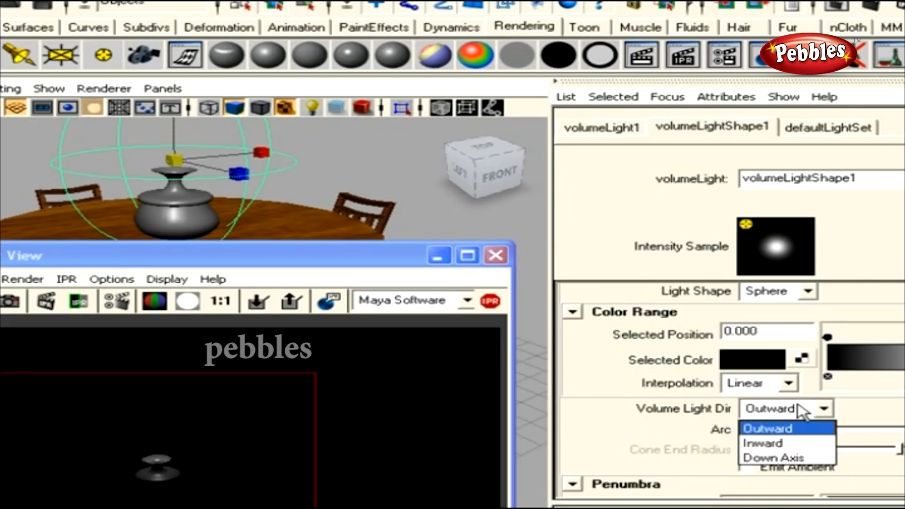
left_click(277, 202)
left_click_drag(277, 202, 268, 220, "alt")
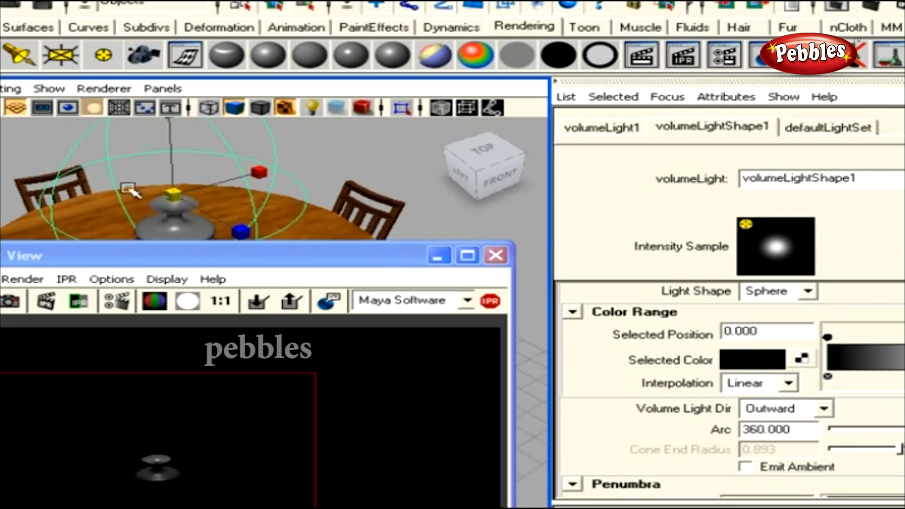
left_click_drag(224, 190, 318, 212, "alt")
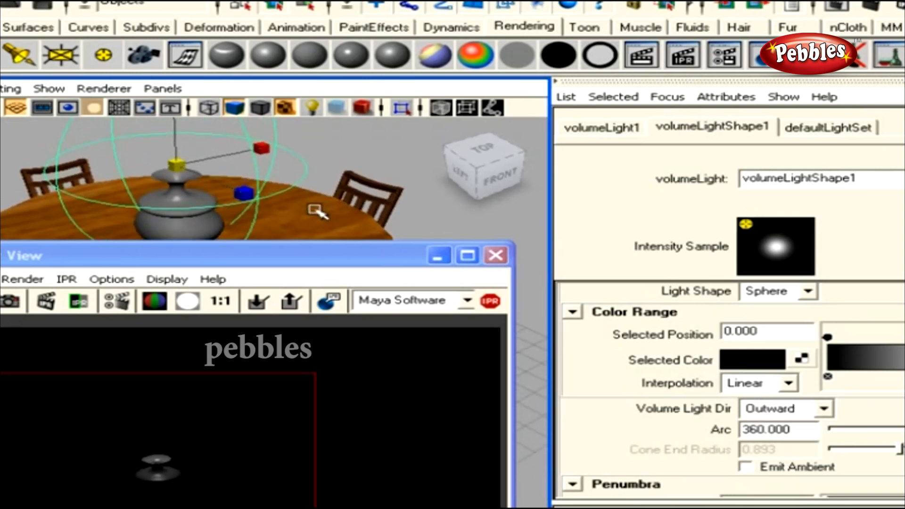
left_click(824, 408)
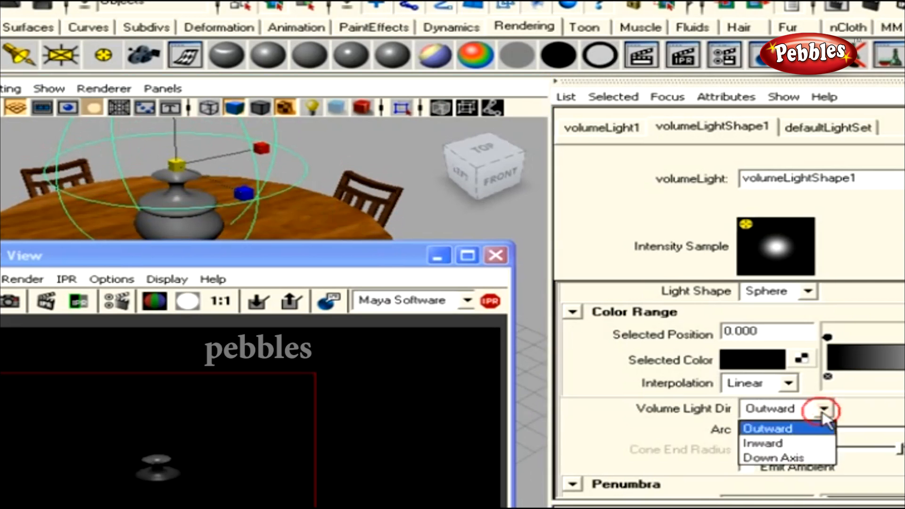
left_click(810, 444)
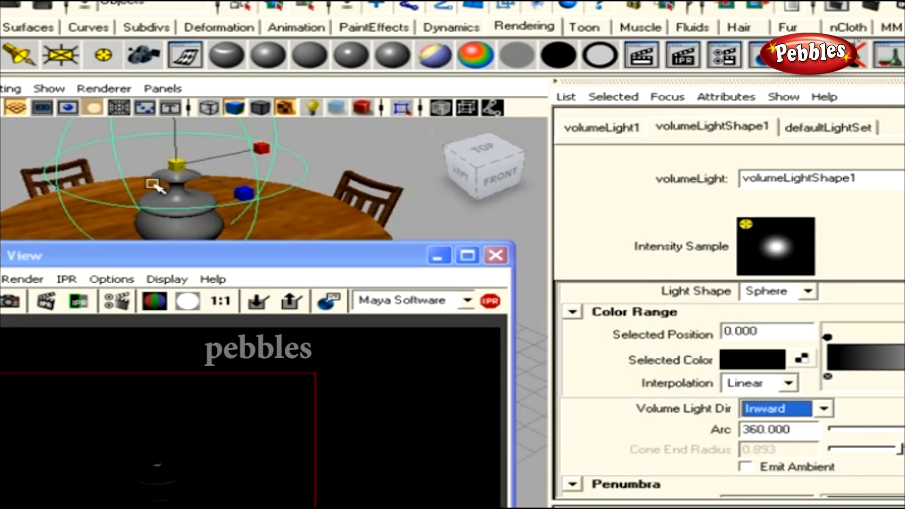
Step: Set the volume light's direction to Down Axis and examine its sphere around the pot
left_click(774, 408)
left_click(778, 457)
left_click_drag(313, 198, 256, 198, "alt")
mouse_move(207, 162)
left_mouse_down("alt")
mouse_move(189, 155)
mouse_move(259, 165)
mouse_move(203, 157)
left_mouse_up("alt")
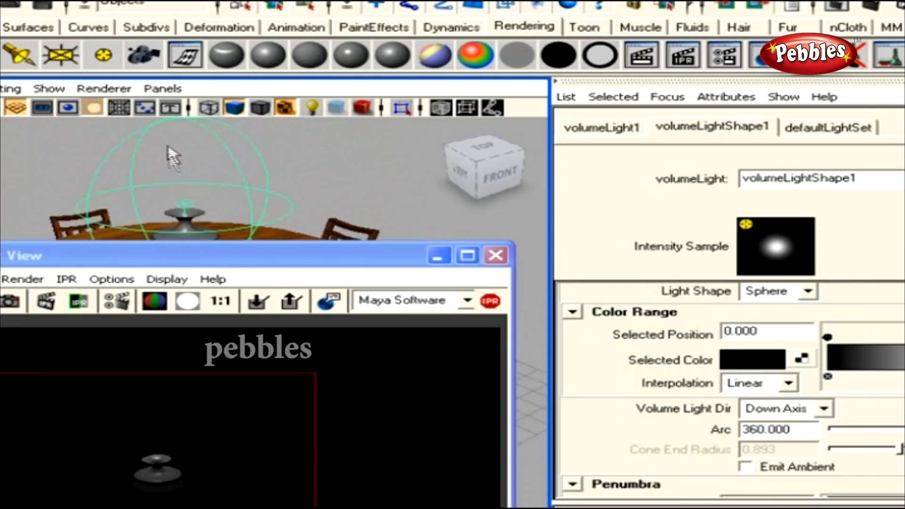
mouse_move(244, 219)
middle_mouse_down("alt")
mouse_move(242, 188)
mouse_move(246, 203)
middle_mouse_up("alt")
right_click_drag(246, 203, 270, 227, "alt")
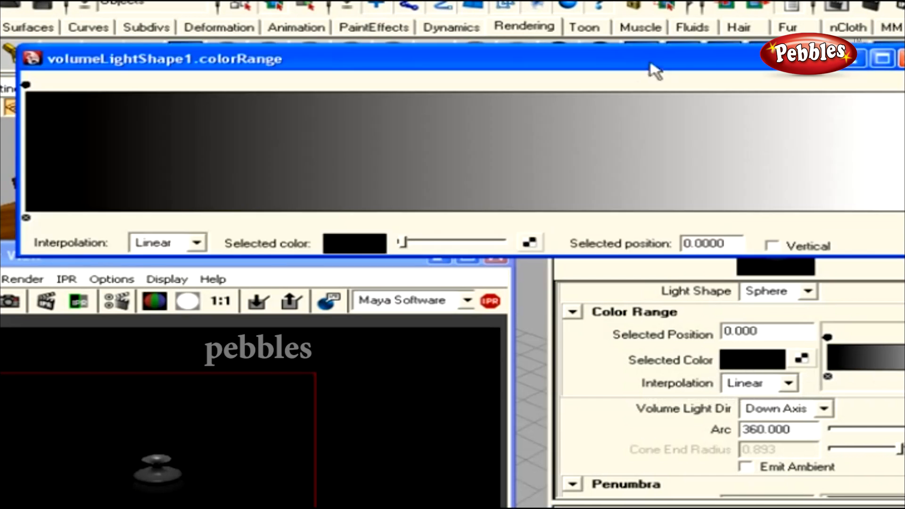
Step: In the enlarged color range of the volume light, set the color at position 0 to cyan
left_click_drag(619, 62, 623, 22)
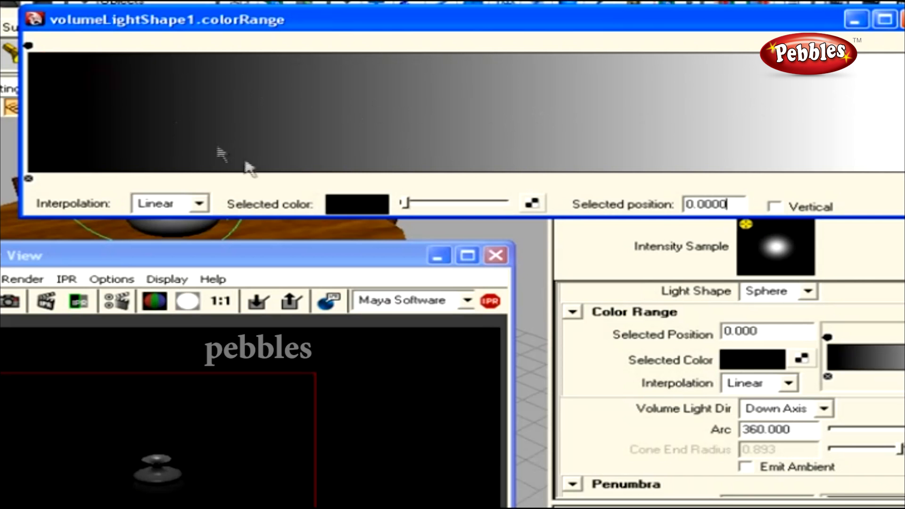
left_click(375, 211)
left_click(697, 220)
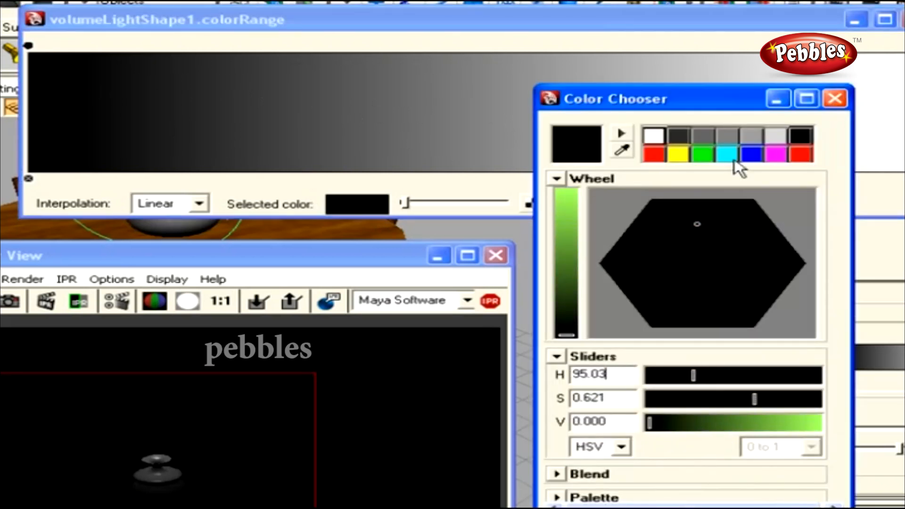
left_click(730, 155)
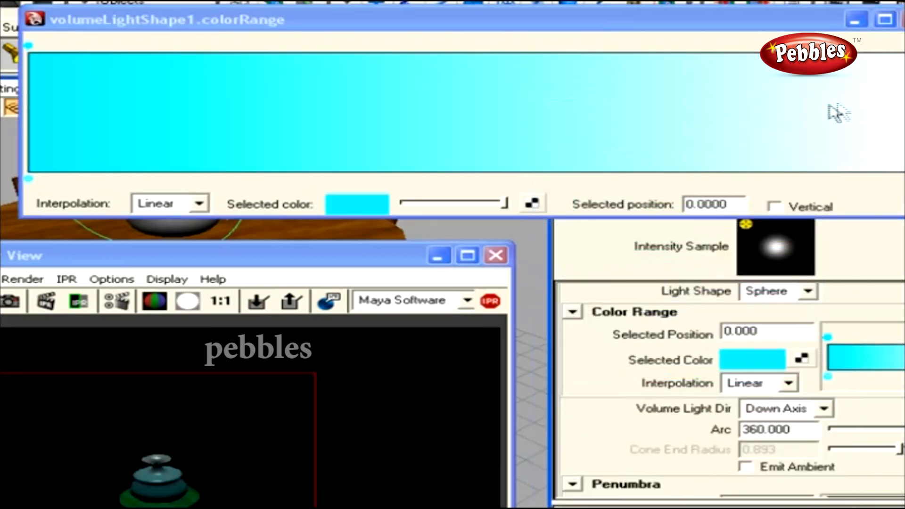
Step: Add four color markers along the color range, including ones at positions 0.8256, 0.1866 and 0.1117
left_click(767, 89)
left_click(767, 89)
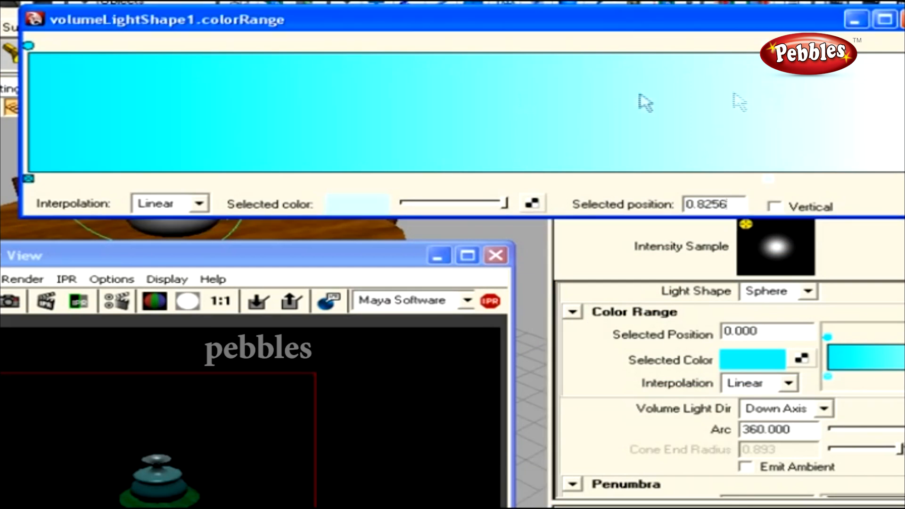
left_click(380, 98)
left_click(196, 91)
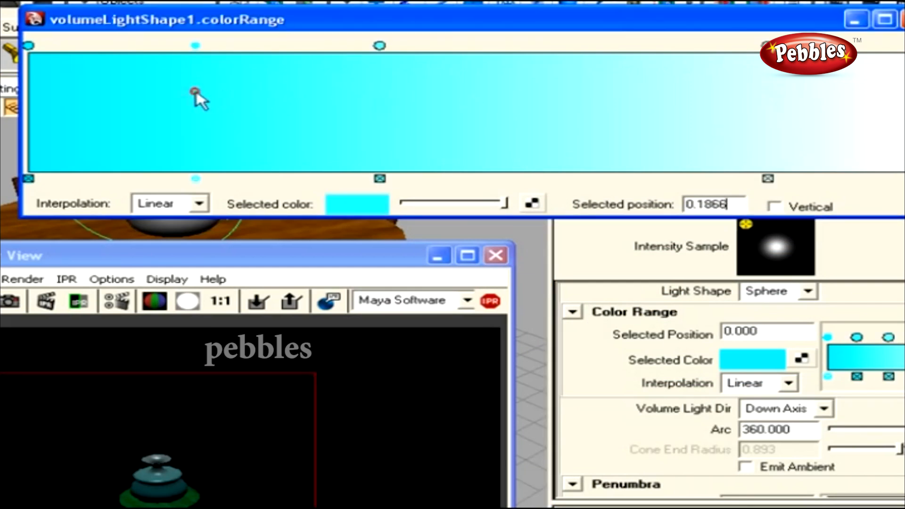
left_click(127, 80)
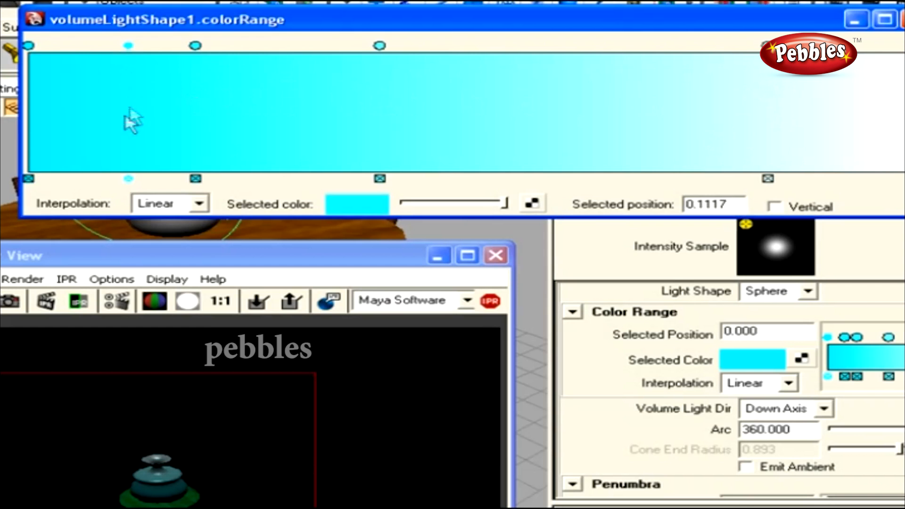
Step: Delete the four added color markers from the volume light's color range
left_click(127, 179)
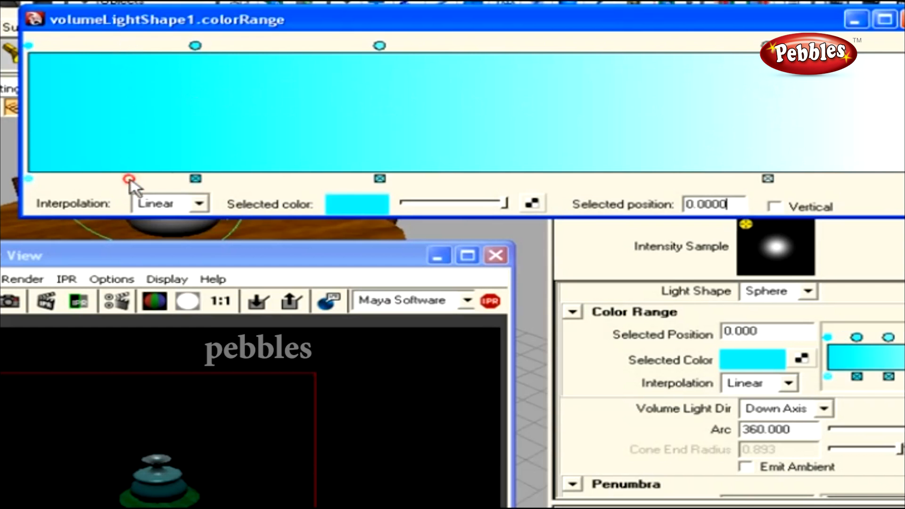
left_click(195, 178)
left_click(379, 178)
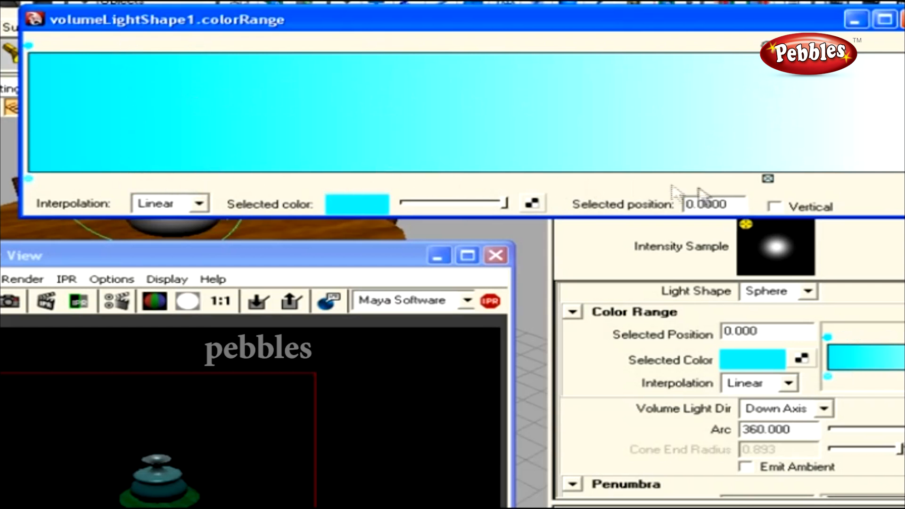
left_click(771, 178)
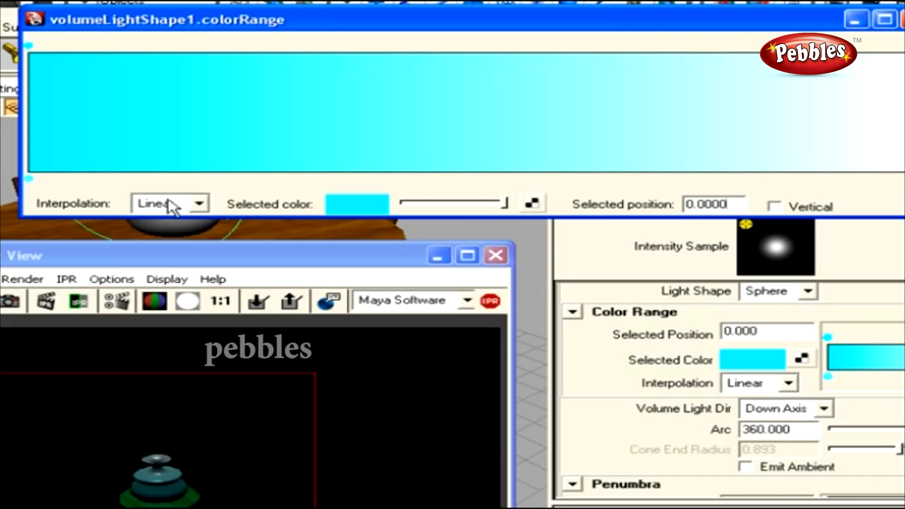
Step: Try Smooth interpolation on the color range, set it to Spline, and close the enlarged color range
left_click(199, 204)
left_click(188, 253)
left_click(200, 203)
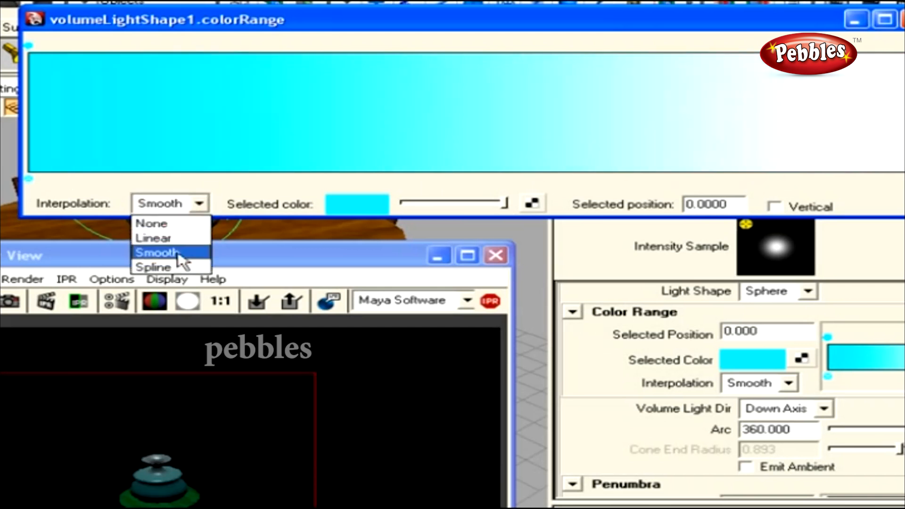
left_click(179, 267)
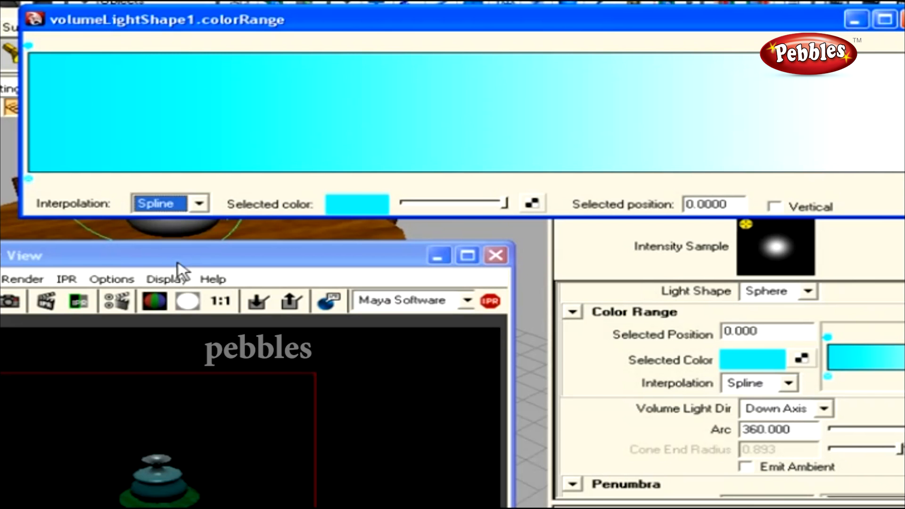
left_click(901, 19)
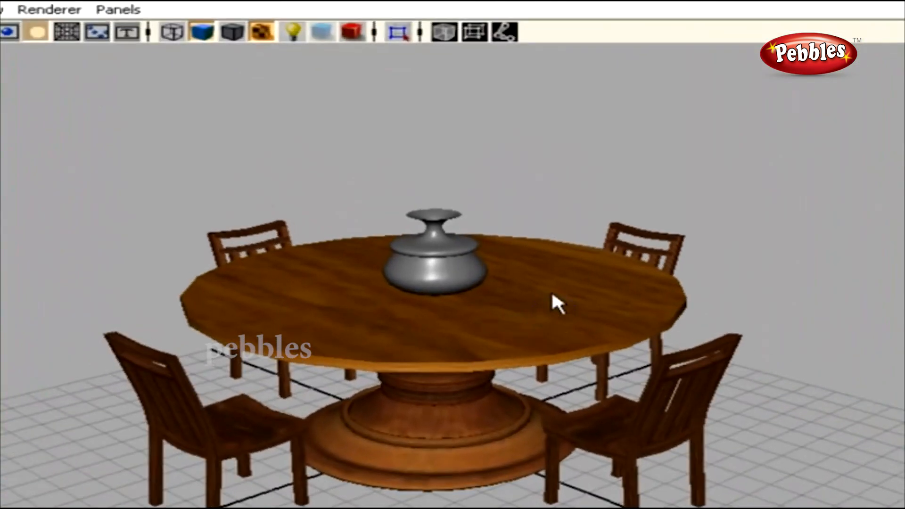
Step: In the side view, raise the spot light above the pot and rotate it to point straight down
middle_click_drag(552, 293, 549, 321, "alt")
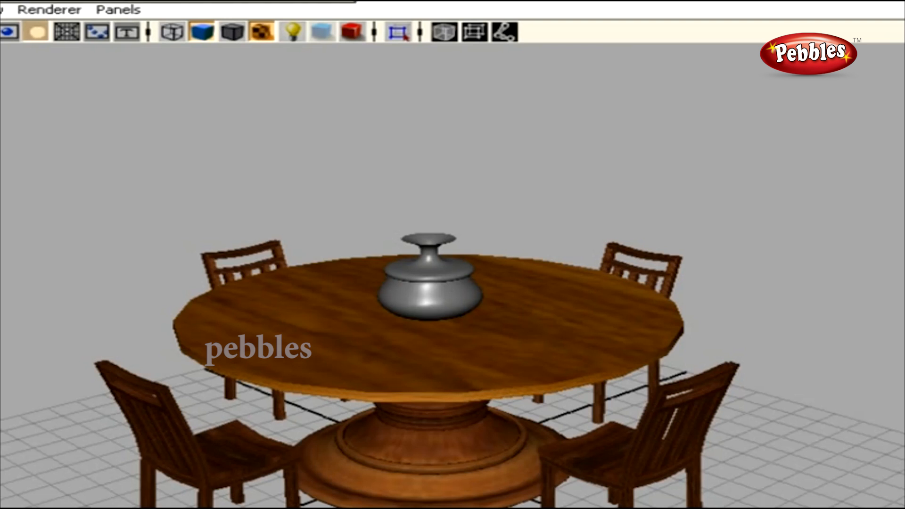
key("space")
left_click_drag(757, 369, 794, 381)
left_click_drag(466, 414, 467, 259)
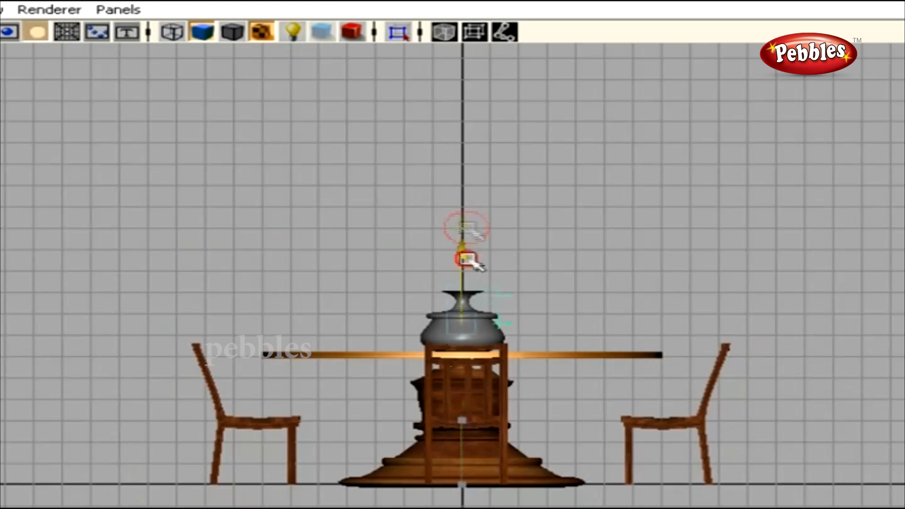
key("e")
left_click_drag(609, 216, 507, 329)
Step: Enlarge the spot light icon, raise it higher above the pot, and return to the perspective view
key("t")
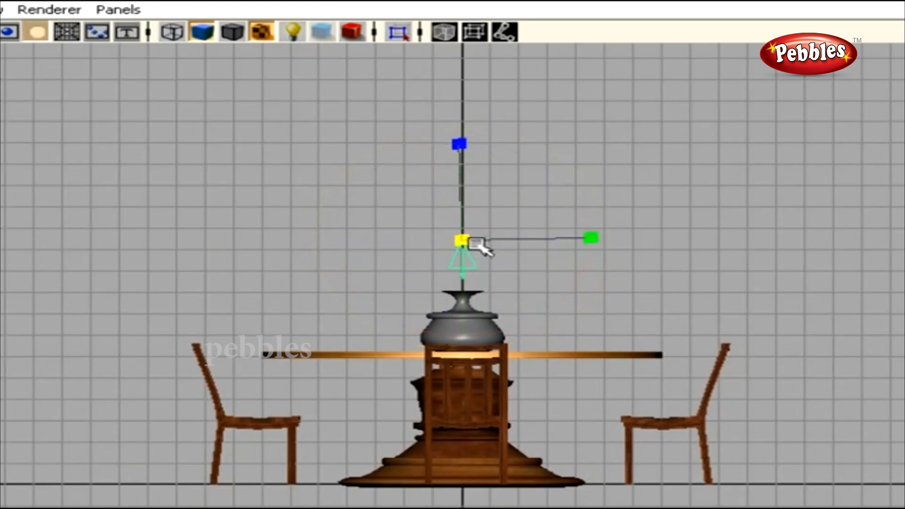
key("w")
left_click_drag(466, 188, 462, 91)
key("space")
left_click_drag(655, 307, 599, 355)
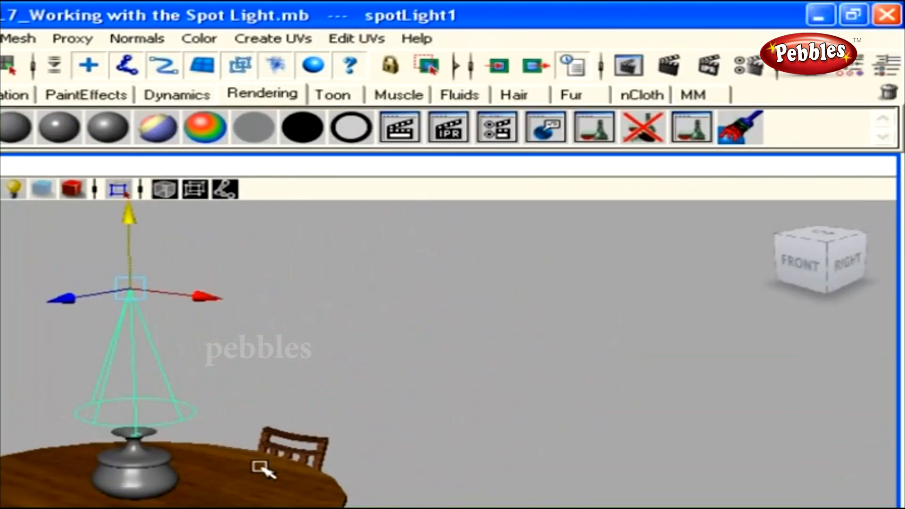
Step: Start an IPR render of the spot-lit scene with a region around the table, and place the Render View beside the light
left_click(706, 66)
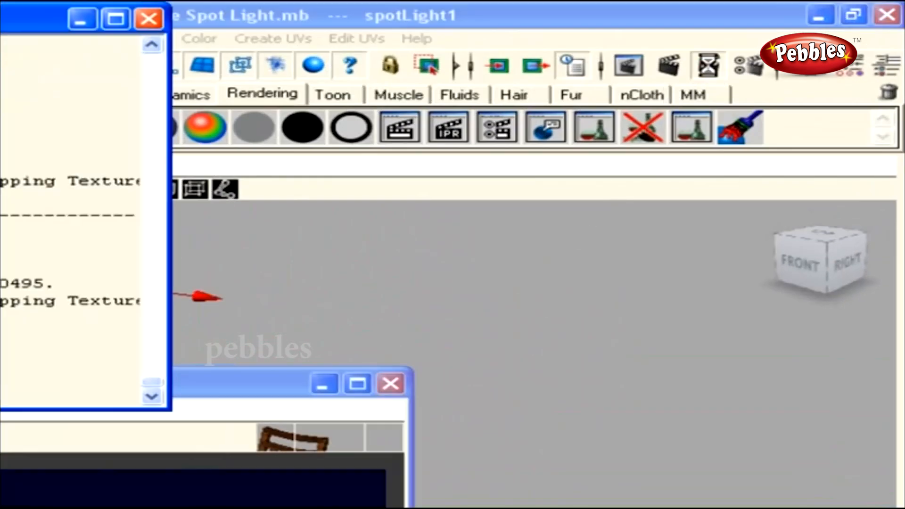
left_click(79, 19)
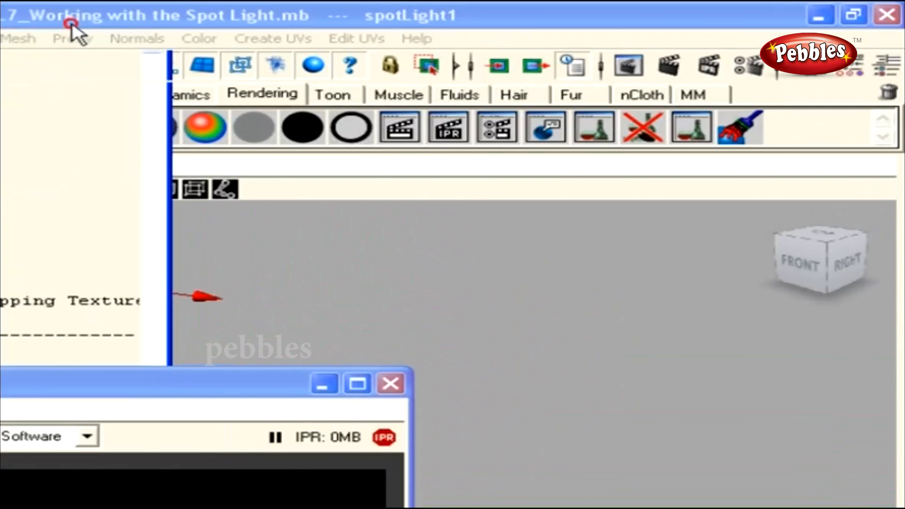
left_click_drag(99, 391, 105, 17)
left_click_drag(18, 457, 115, 484)
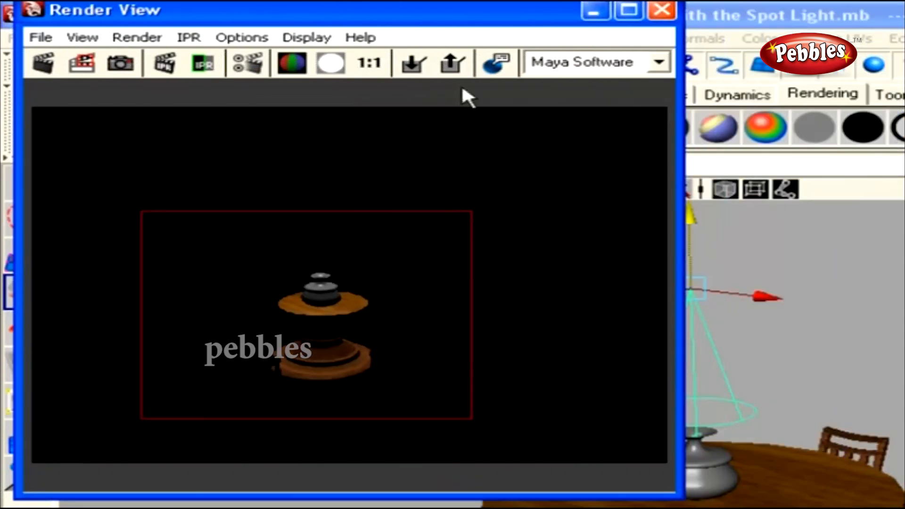
left_click_drag(442, 9, 434, 152)
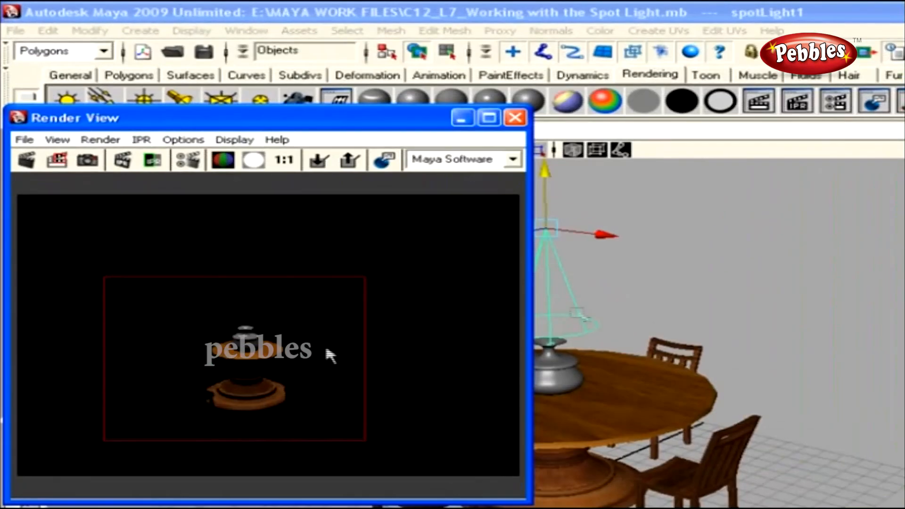
Step: Raise the spot light further above the pot and tilt it slightly, updating the IPR render
left_click(565, 188)
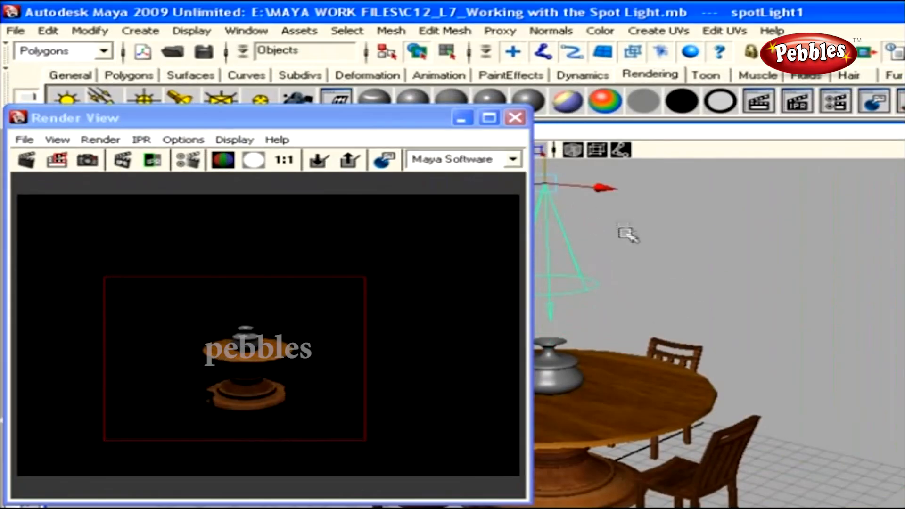
left_click_drag(626, 232, 681, 267, "alt")
middle_click_drag(681, 267, 726, 297, "alt")
key("e")
mouse_move(568, 217)
left_mouse_down()
mouse_move(567, 198)
mouse_move(560, 218)
mouse_move(568, 206)
left_mouse_up()
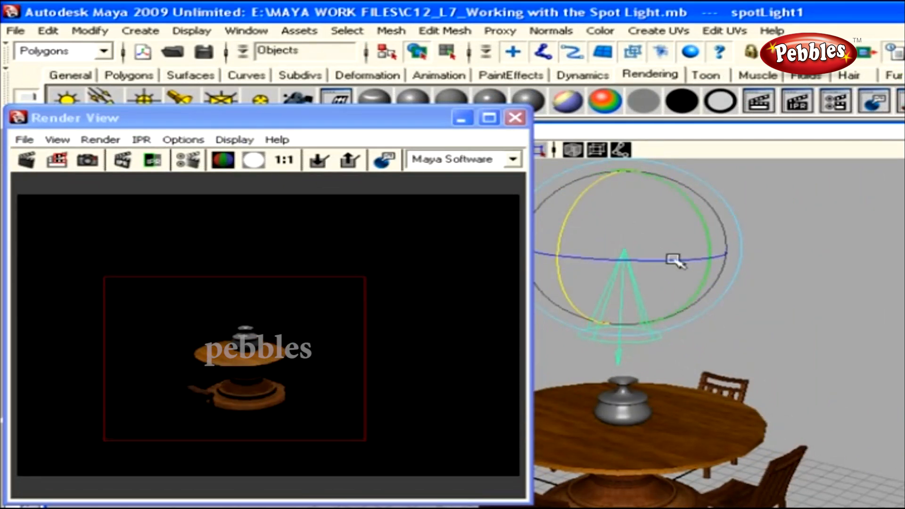
key("w")
left_click_drag(625, 249, 625, 246)
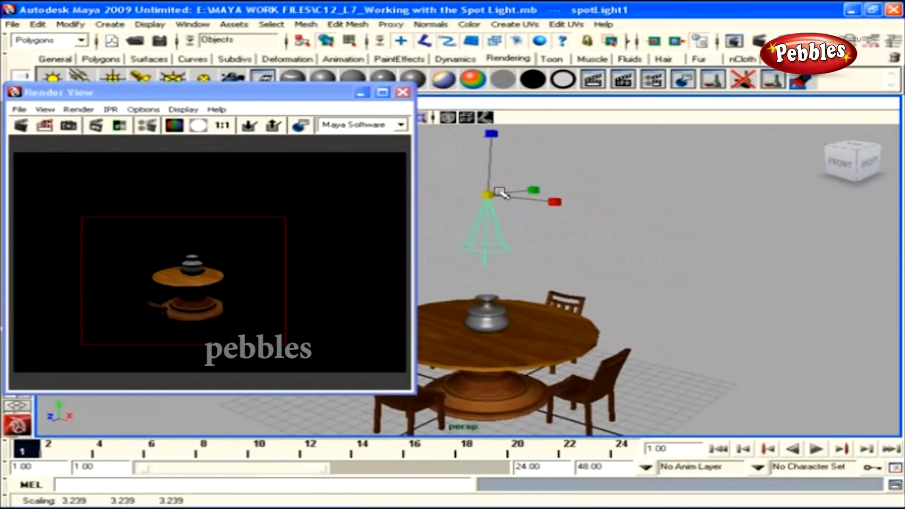
Step: Display the spot light's attributes and look through its settings
left_click(854, 42)
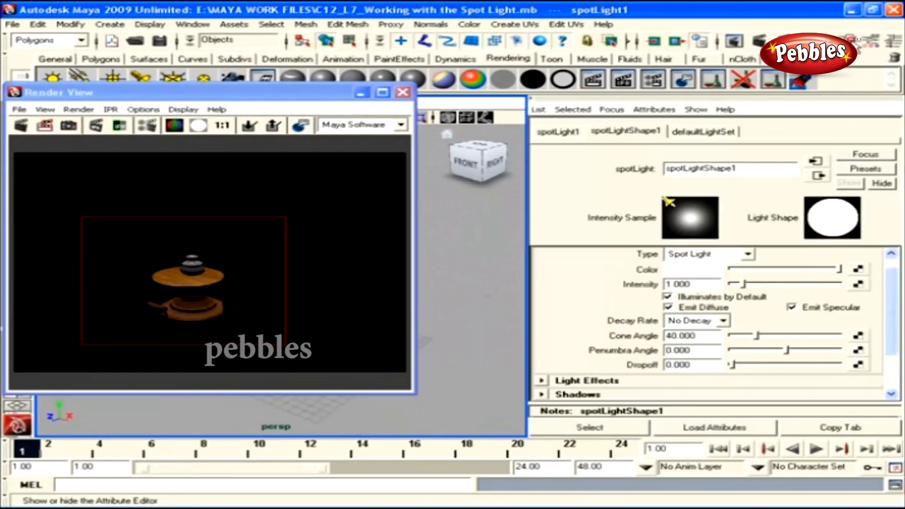
scroll(893, 301, "down", 1)
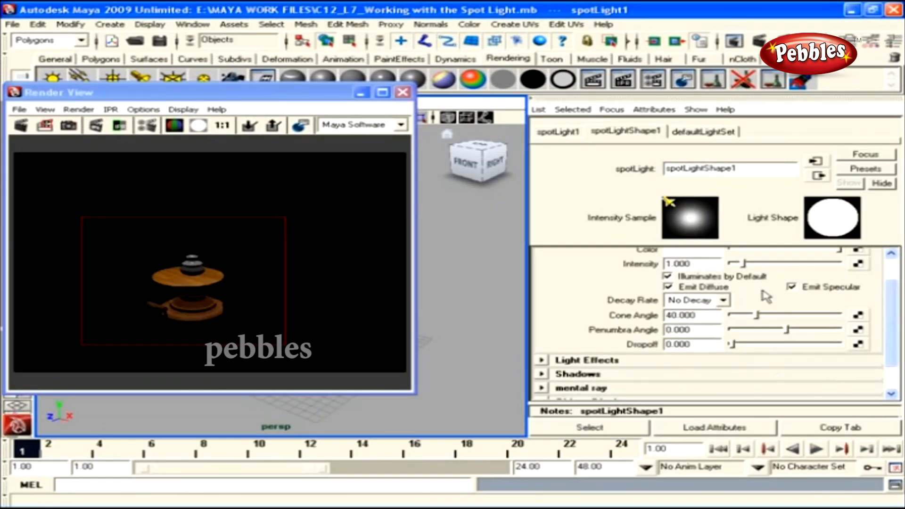
scroll(886, 299, "up", 2)
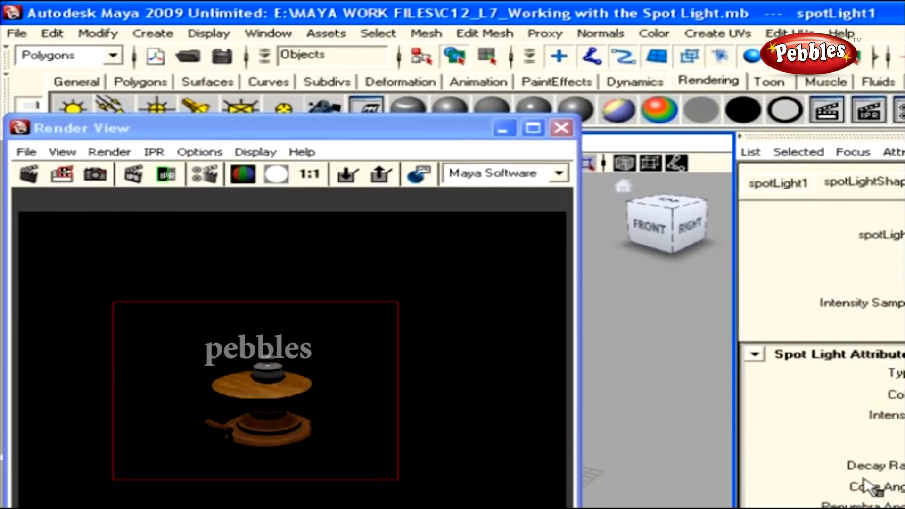
Step: Place the Render View below the light in the viewport and set the spot light's Cone Angle to 52.071
left_click_drag(403, 130, 450, 335)
right_click_drag(469, 219, 572, 279, "alt")
middle_click_drag(560, 240, 531, 307, "alt")
left_click_drag(483, 335, 485, 318)
middle_click_drag(457, 220, 459, 275, "alt")
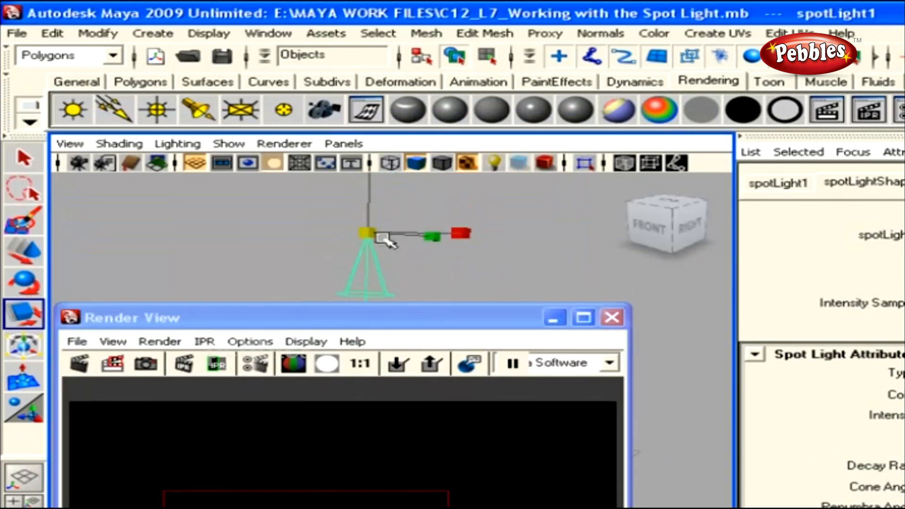
left_click(415, 319)
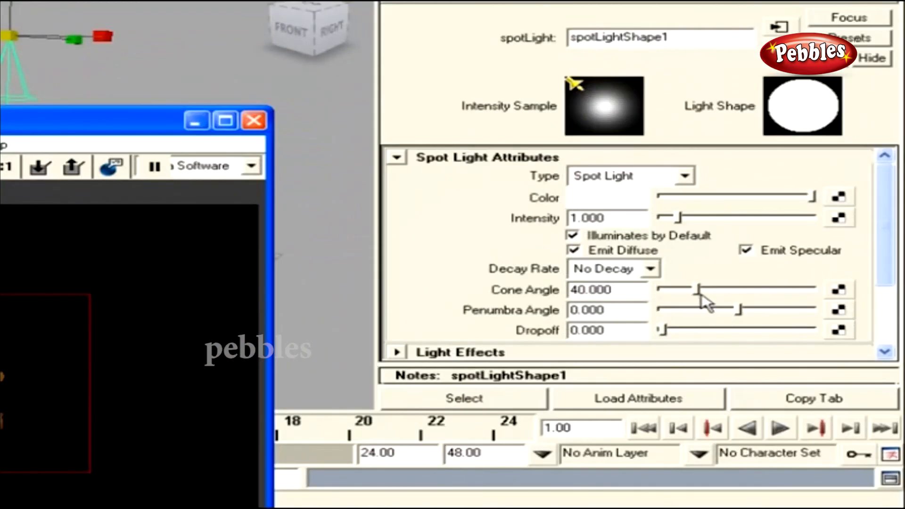
mouse_move(697, 291)
left_mouse_down()
mouse_move(728, 293)
mouse_move(697, 291)
mouse_move(706, 291)
left_mouse_up()
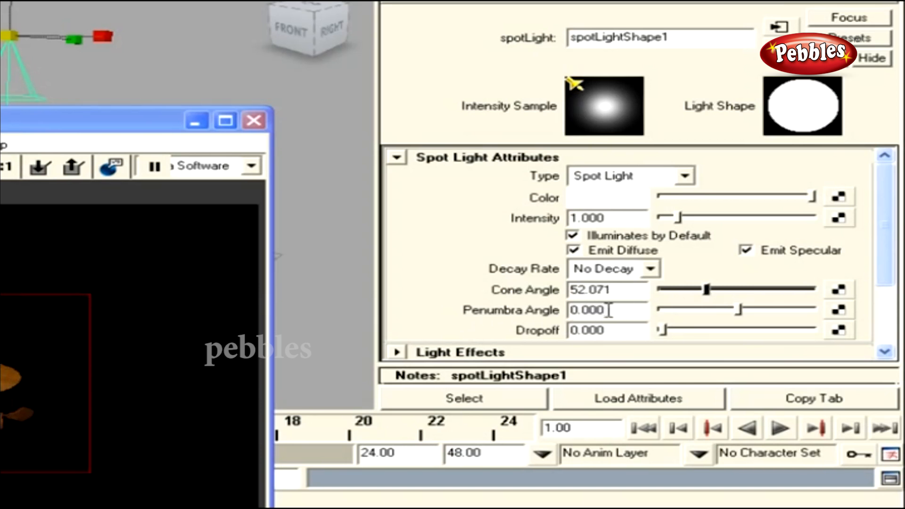
Step: Try a Penumbra Angle of -4.380 on the spot light and inspect the edge of the light pool up close
left_click_drag(609, 310, 568, 311)
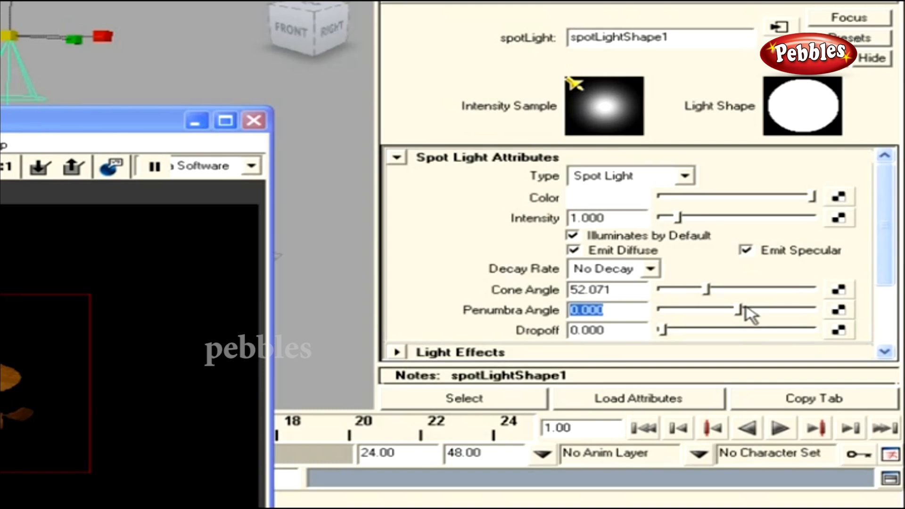
left_click_drag(740, 308, 706, 309)
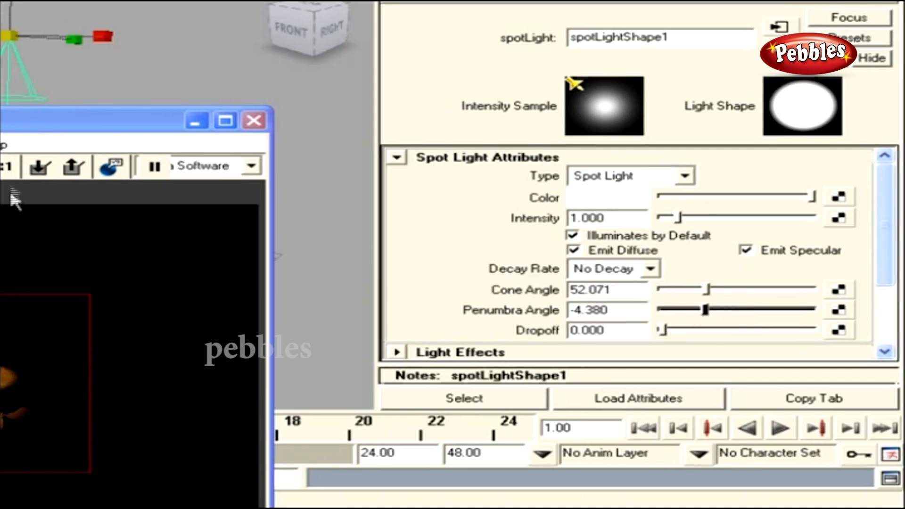
left_click_drag(27, 125, 28, 137)
left_click_drag(31, 76, 61, 252, "alt")
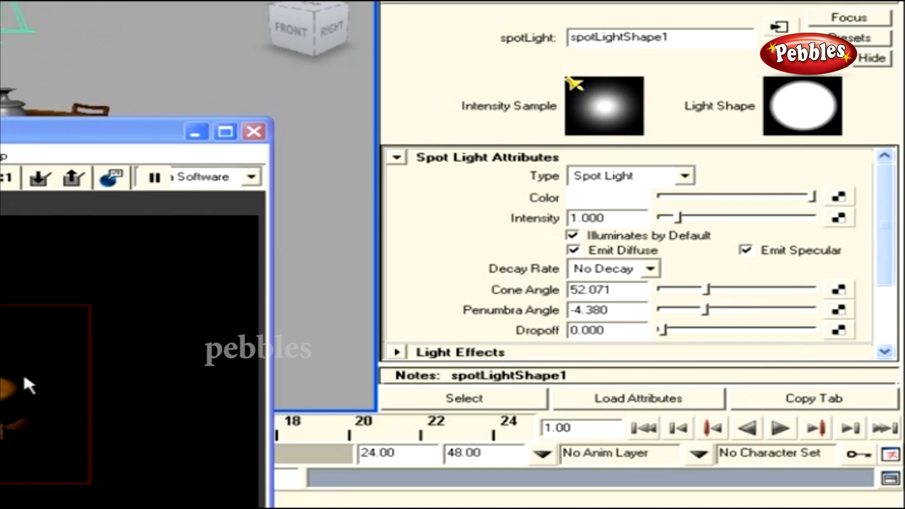
right_click_drag(18, 375, 182, 436, "alt")
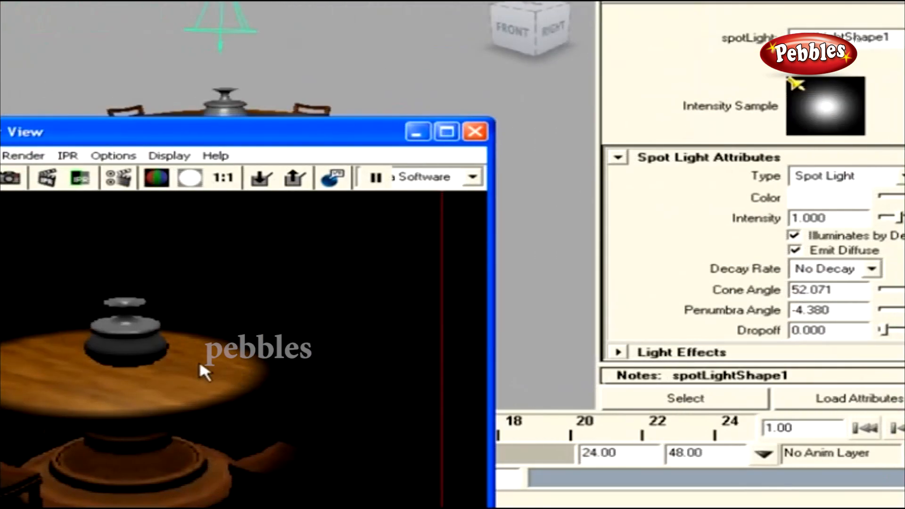
scroll(186, 359, "down", 5)
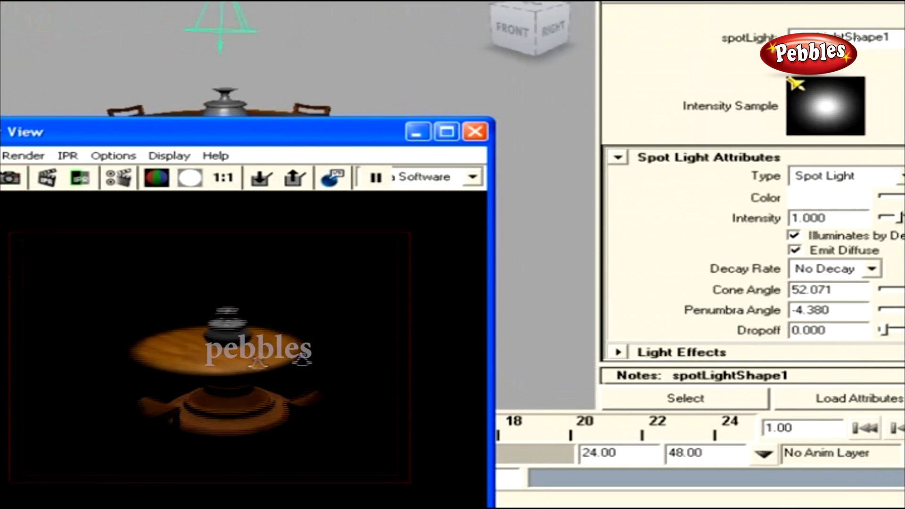
Step: Set the spot light's Penumbra Angle to 10 and examine the light's edge on the tabletop render
left_click_drag(893, 309, 904, 310)
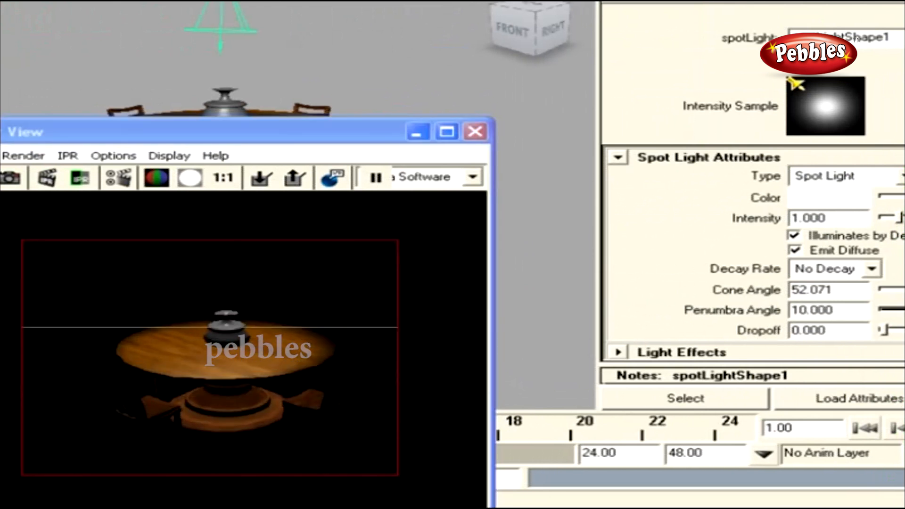
scroll(330, 405, "up", 4)
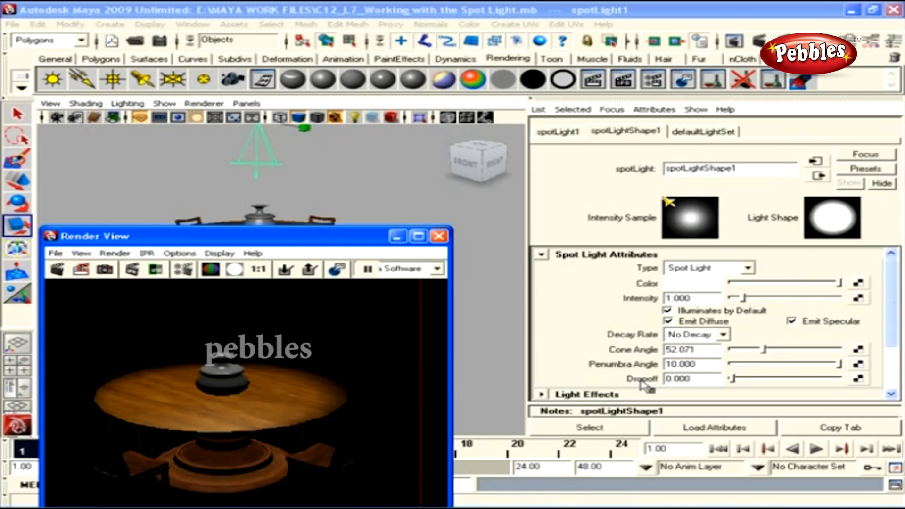
scroll(241, 387, "down", 8)
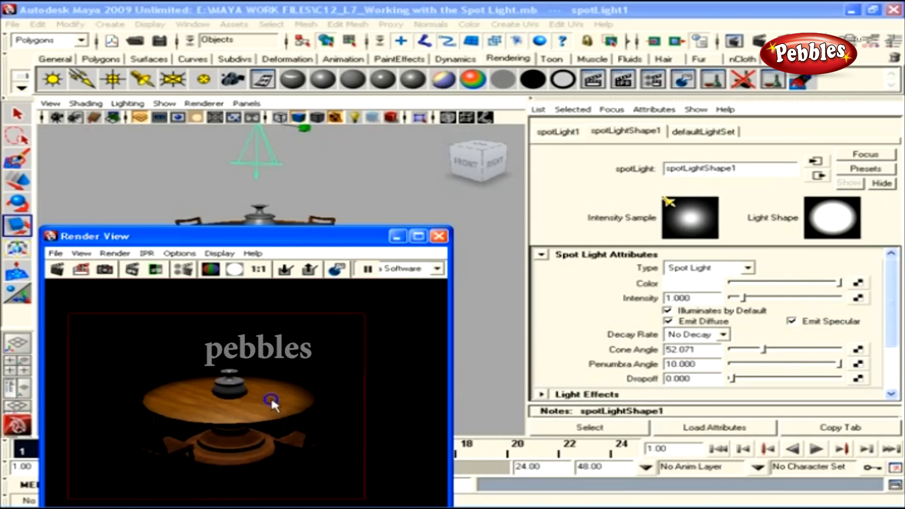
Step: Set the spot light's Dropoff to 118.016 and its Intensity to 3.058
left_click_drag(271, 397, 300, 371, "alt")
scroll(301, 370, "down", 1)
left_click_drag(732, 378, 782, 380)
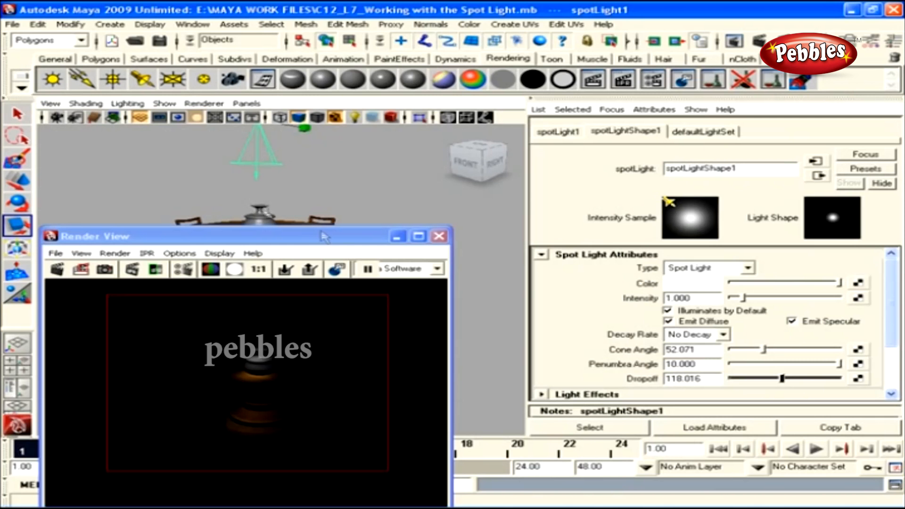
left_click_drag(744, 300, 764, 302)
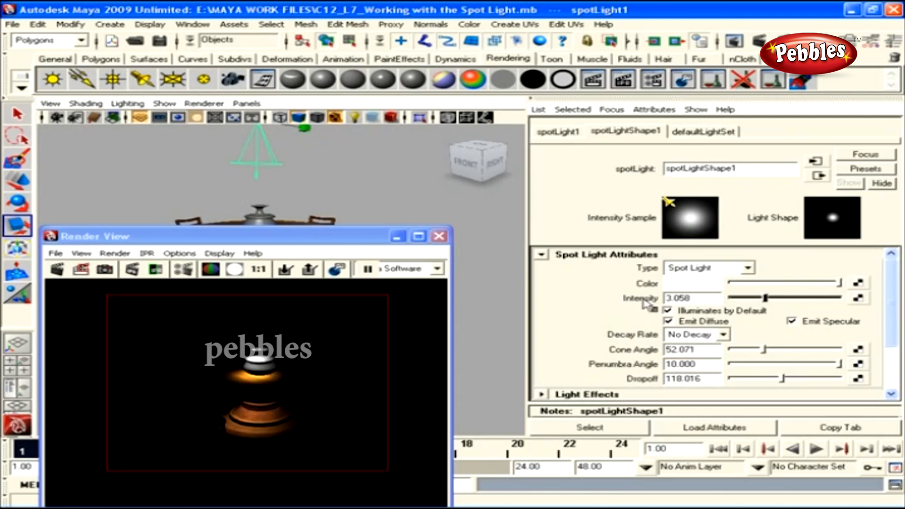
left_click(206, 154)
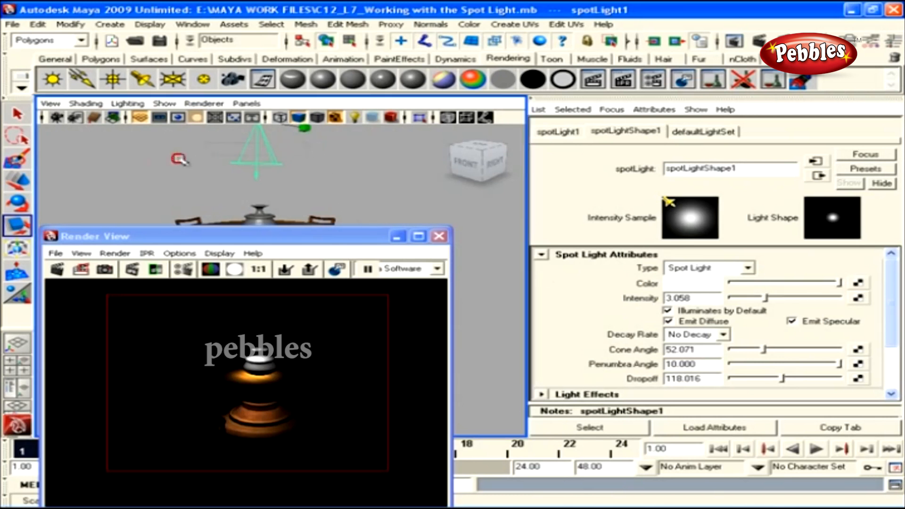
left_click_drag(890, 332, 889, 368)
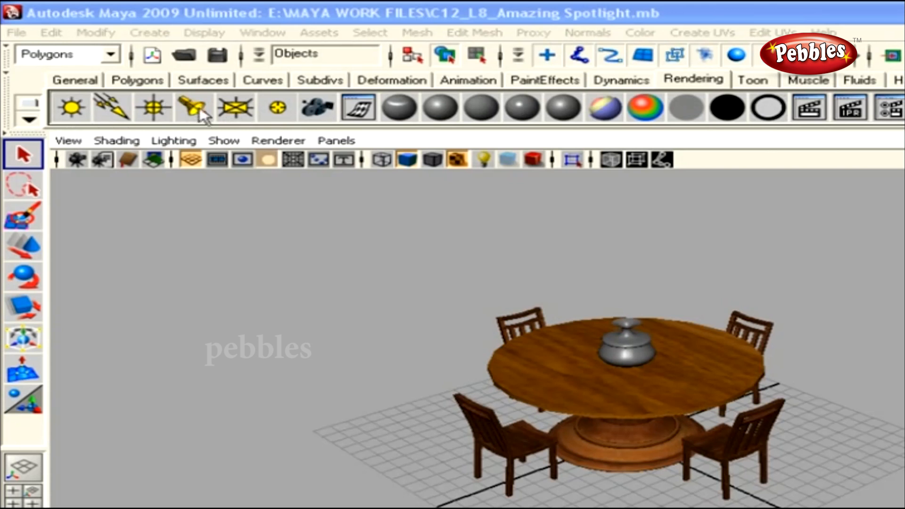
Step: In the Amazing Spotlight scene, create a spot light, raise it above the pot in the side view, and rotate it to point down
right_click_drag(742, 417, 768, 453, "alt")
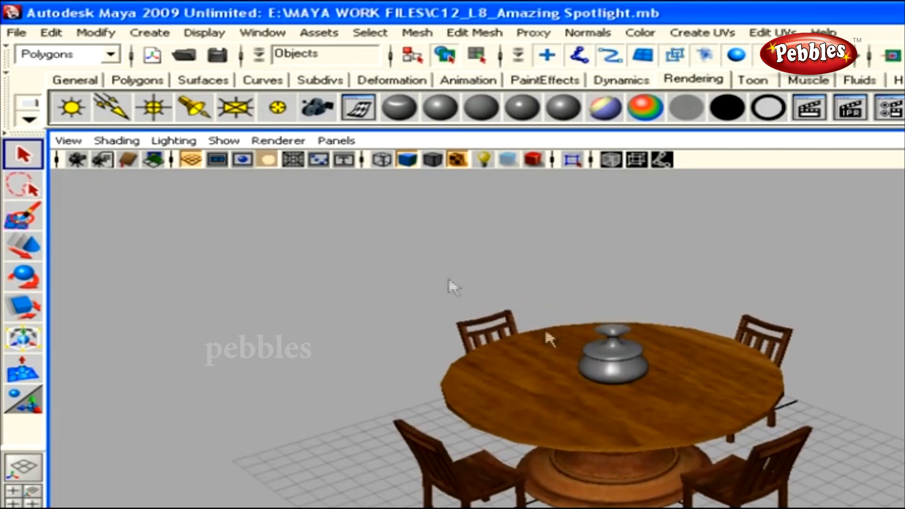
left_click(194, 114)
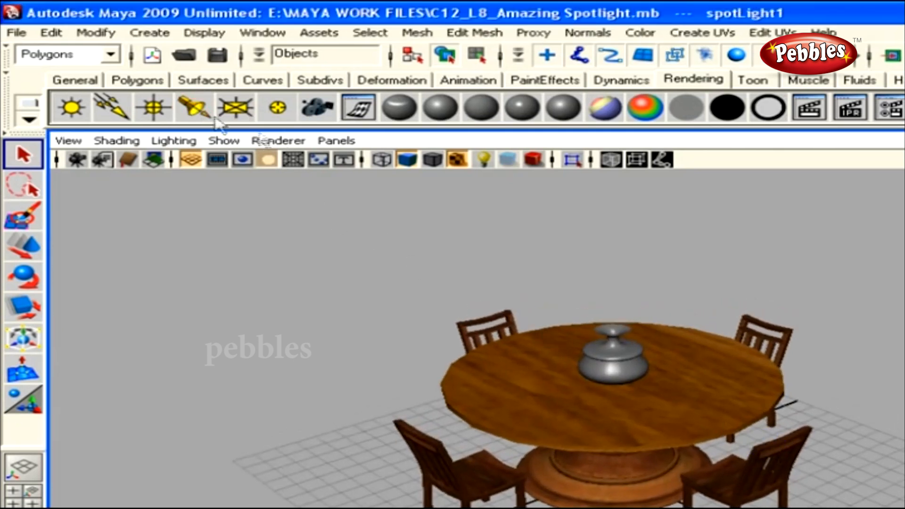
key("space")
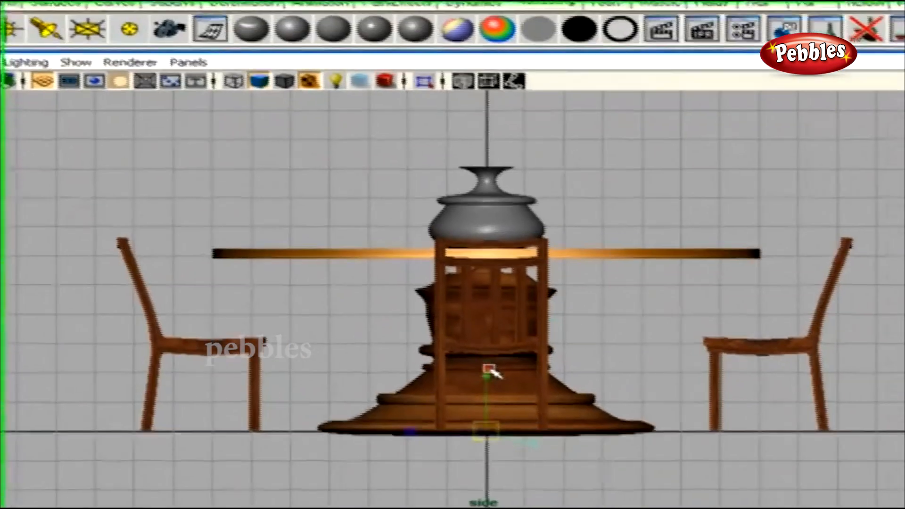
left_click_drag(593, 427, 573, 148)
right_click_drag(622, 330, 599, 330, "alt")
middle_click_drag(603, 325, 570, 504, "alt")
left_click_drag(446, 298, 440, 203)
key("e")
left_click_drag(551, 205, 521, 308)
Step: Frame the pot in the perspective view and run an IPR render with a region around the pot
key("space")
left_click_drag(511, 314, 450, 320, "alt")
right_click_drag(450, 320, 612, 366, "alt")
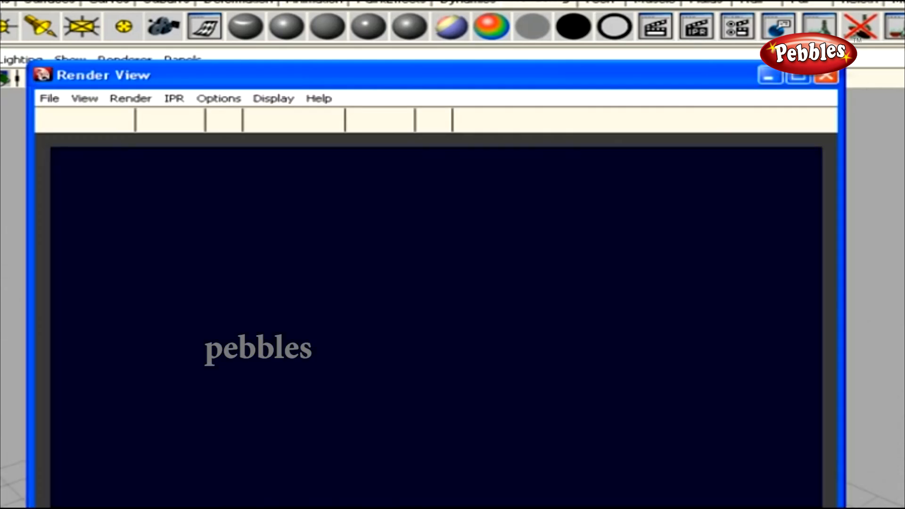
left_click_drag(203, 268, 666, 506)
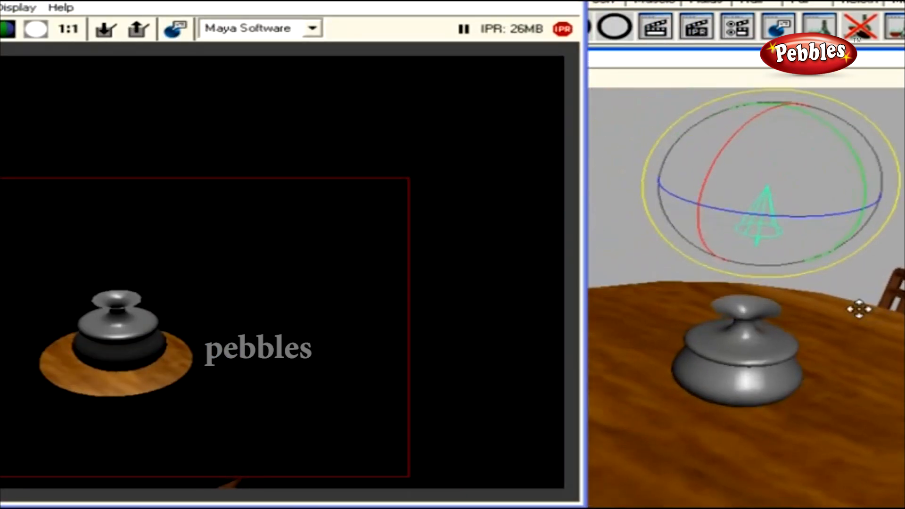
key("q")
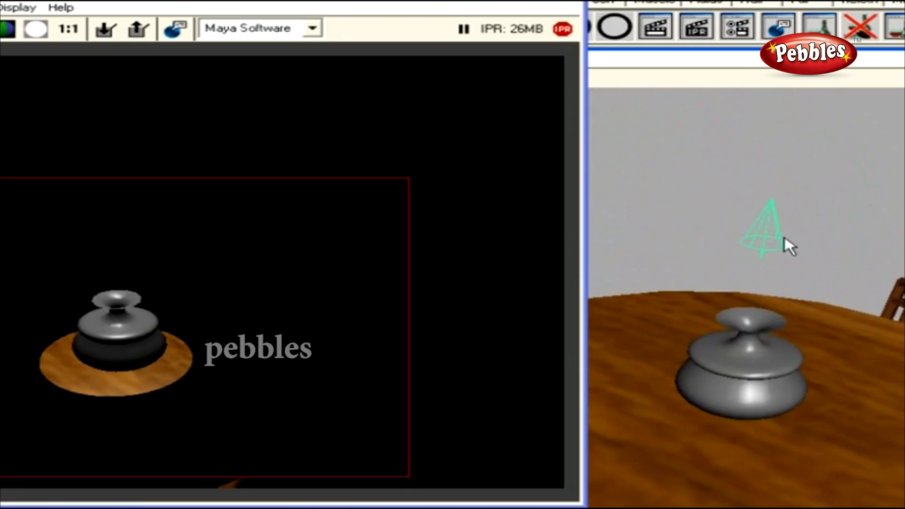
Step: Show the spot light's manipulator handles and move its aim point onto the pot's rim
key("w")
left_click_drag(803, 407, 794, 379, "alt")
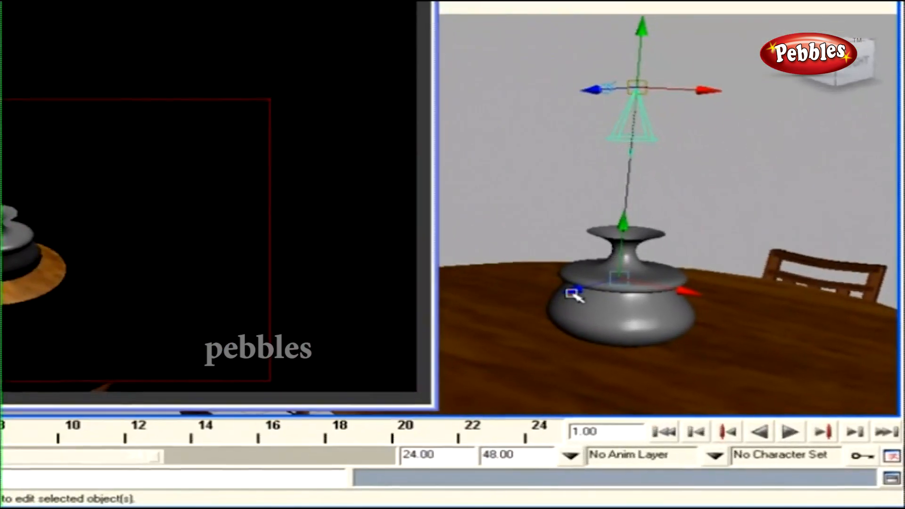
left_click_drag(648, 340, 681, 333)
left_click_drag(621, 284, 735, 311)
left_click_drag(666, 299, 634, 238)
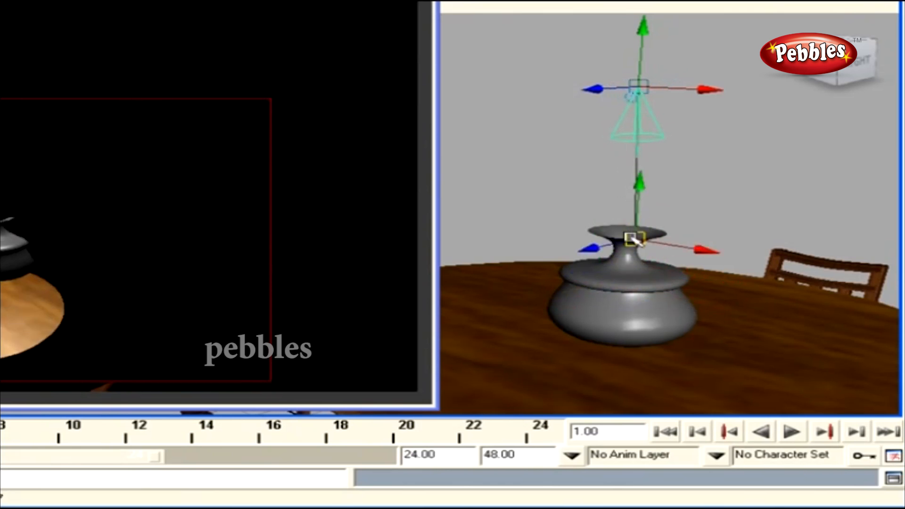
Step: Reposition the spot light's origin around and above the pot while keeping its aim point on the rim
left_click_drag(614, 89, 520, 125)
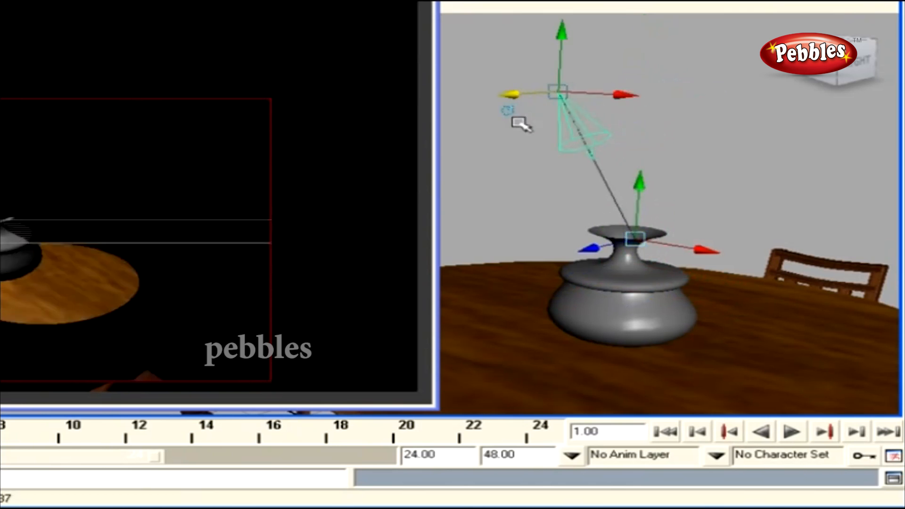
left_click_drag(618, 94, 734, 128)
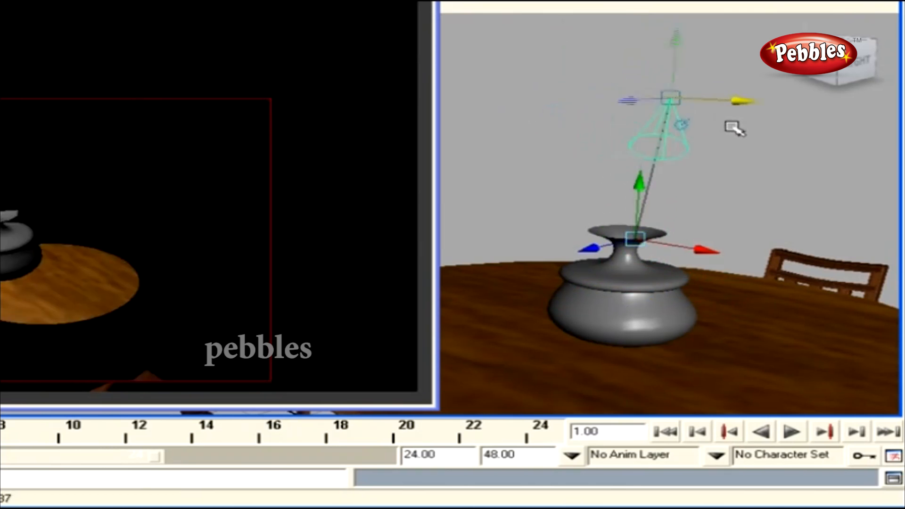
left_click_drag(678, 38, 678, 21)
left_click_drag(633, 81, 631, 47)
left_click_drag(642, 184, 632, 226, "alt")
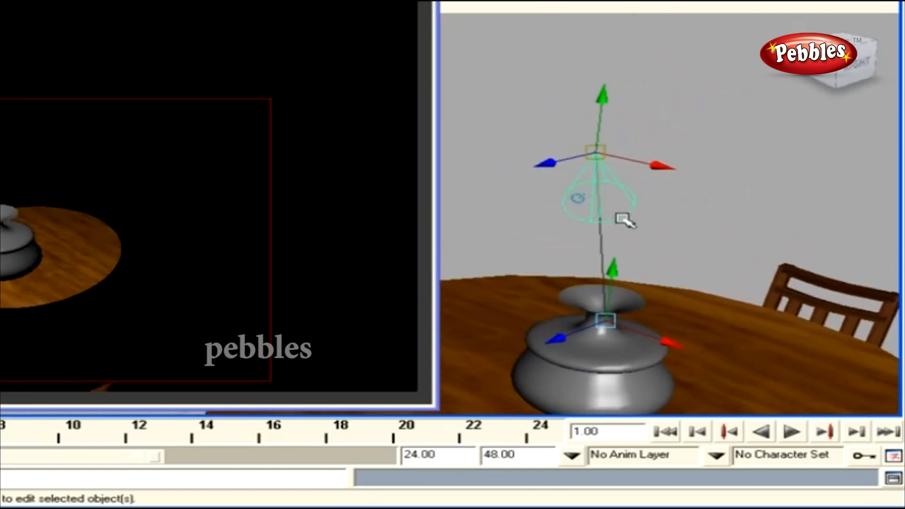
Step: Switch the light manipulator to its pivot, offset the pivot beside the light, and swing the light around it
left_click(579, 198)
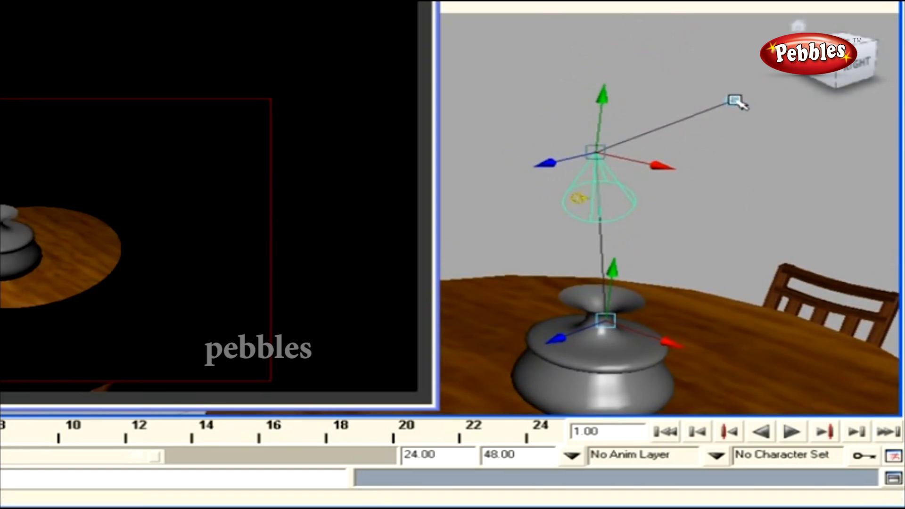
left_click_drag(736, 101, 717, 100)
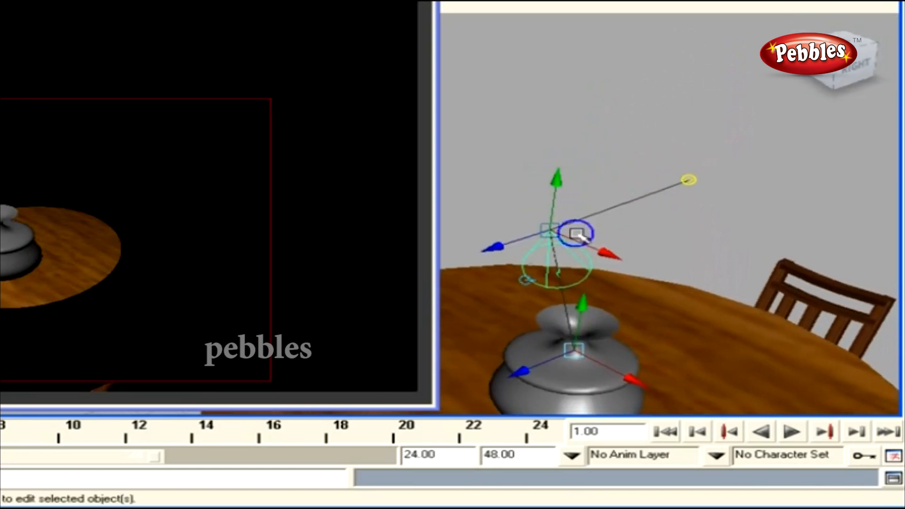
left_click_drag(493, 247, 589, 216)
left_click_drag(677, 217, 614, 174)
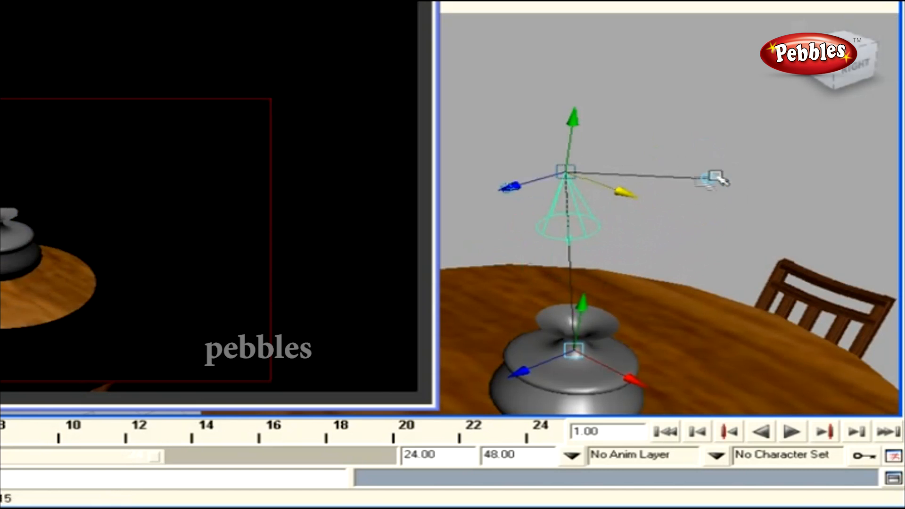
Step: Switch to the cone radius manipulator and widen the spot light's cone to about 66.4 degrees
right_click_drag(535, 200, 659, 227, "alt")
middle_click_drag(674, 195, 648, 240, "alt")
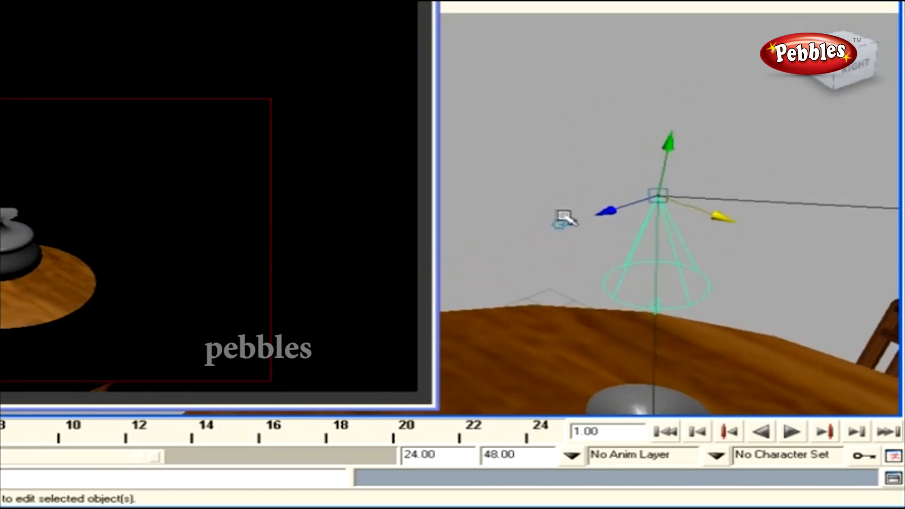
left_click(562, 225)
left_click_drag(655, 299, 595, 268, "alt")
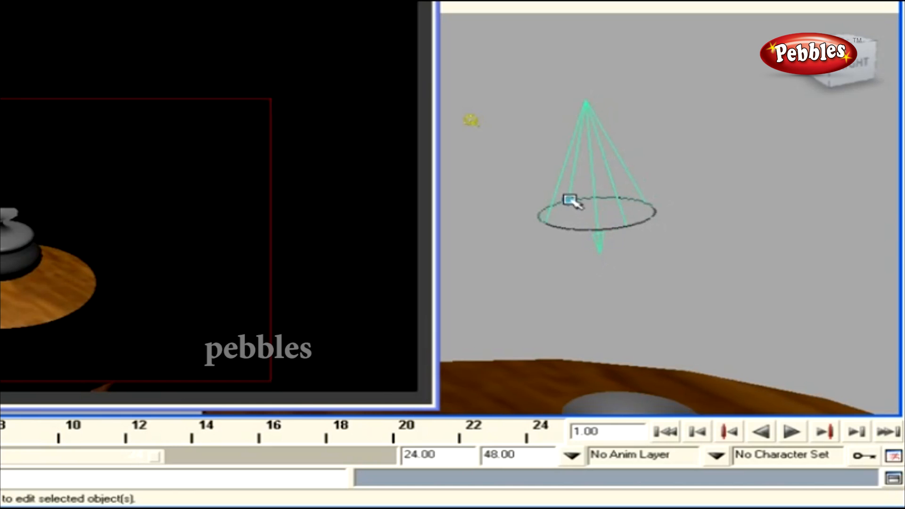
left_click(570, 199)
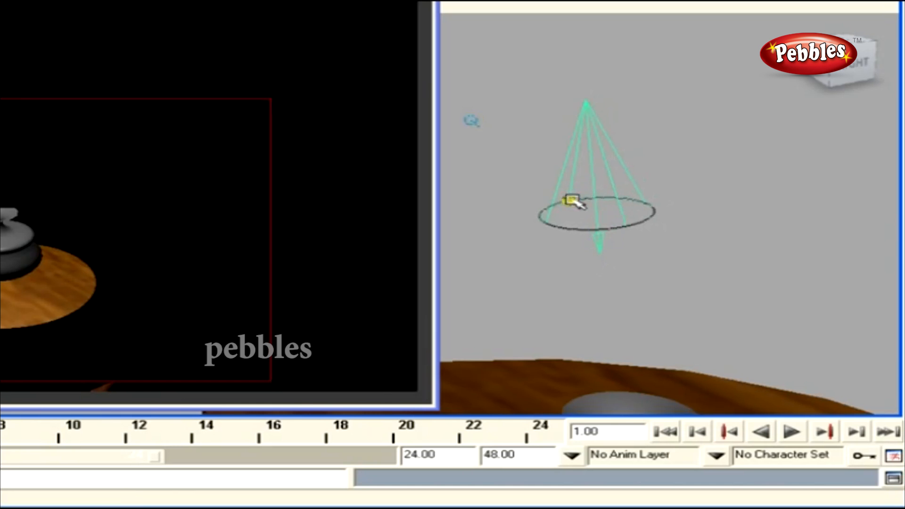
middle_click_drag(592, 196, 632, 202)
left_click_drag(627, 201, 667, 201)
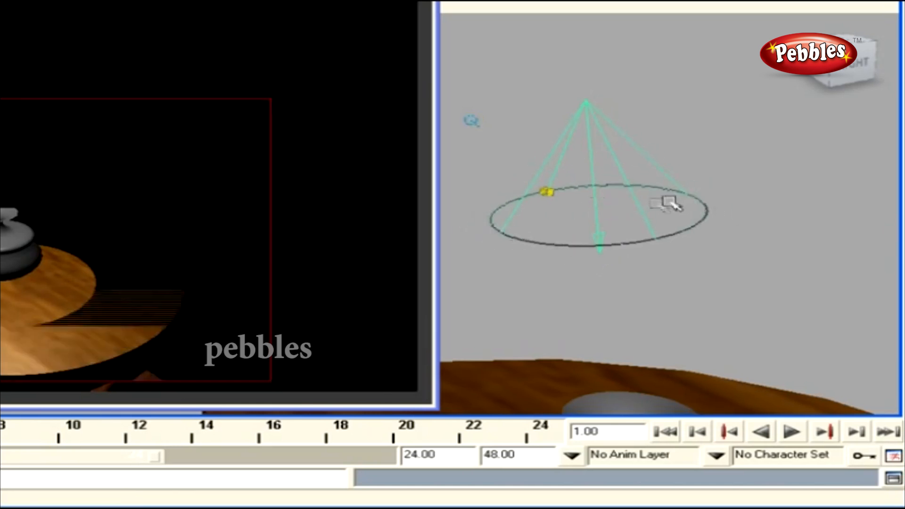
mouse_move(549, 192)
left_mouse_down()
mouse_move(527, 181)
mouse_move(590, 201)
mouse_move(551, 193)
left_mouse_up()
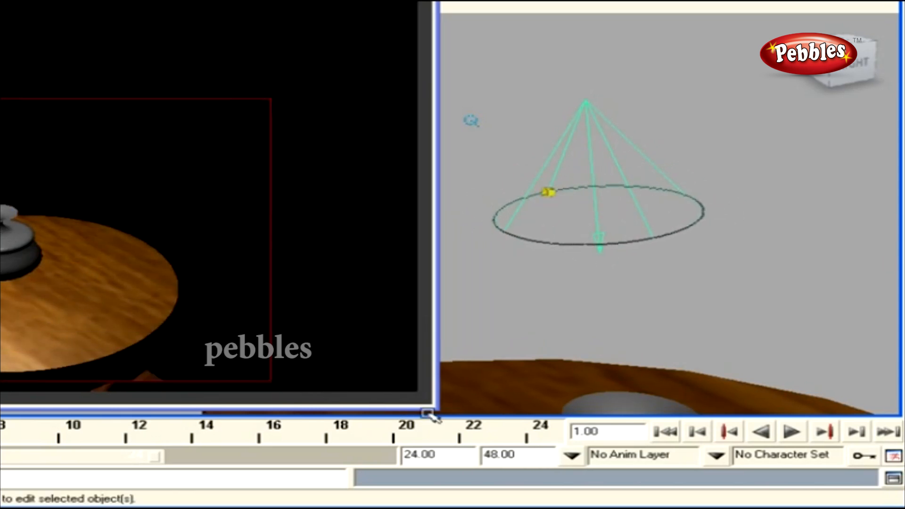
Step: Move the render window aside and enlarge the cone radius to a Cone Angle of 84.766
left_click_drag(428, 404, 238, 351)
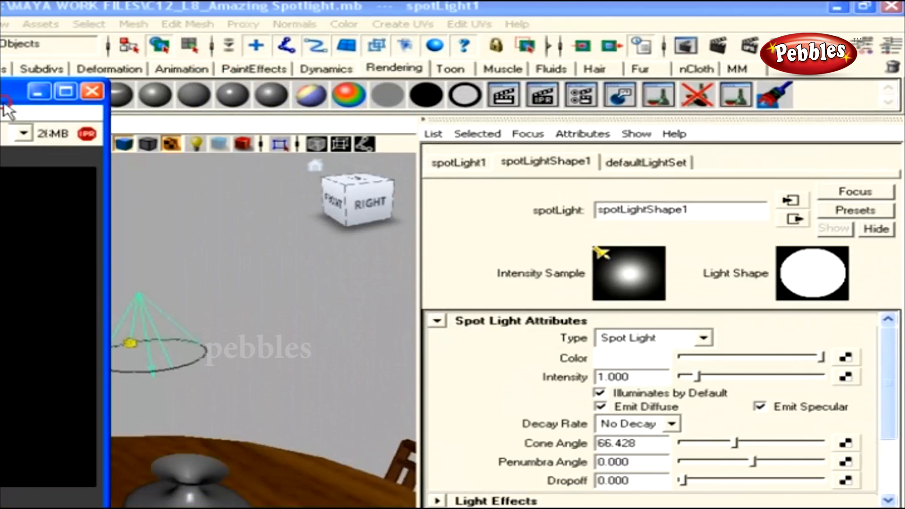
mouse_move(236, 334)
left_mouse_down()
mouse_move(226, 340)
mouse_move(241, 340)
mouse_move(235, 337)
left_mouse_up()
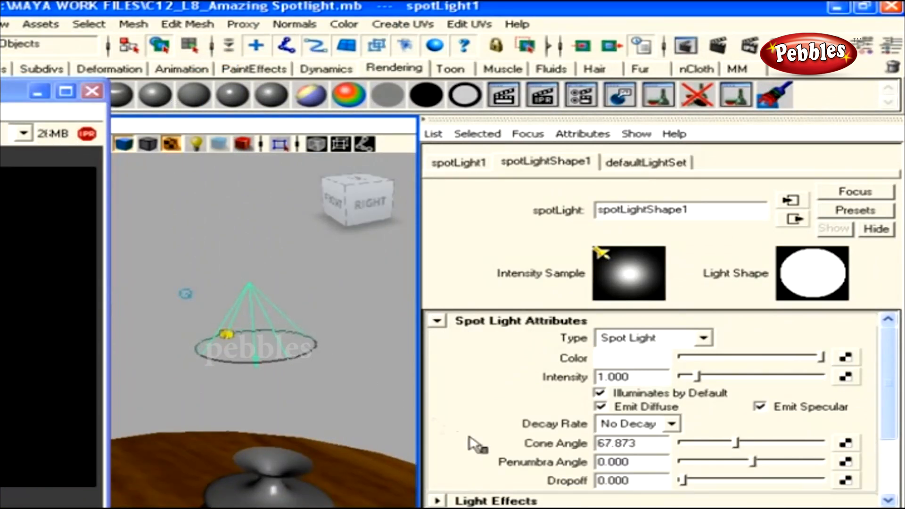
mouse_move(228, 333)
left_mouse_down()
mouse_move(196, 319)
mouse_move(221, 334)
left_mouse_up()
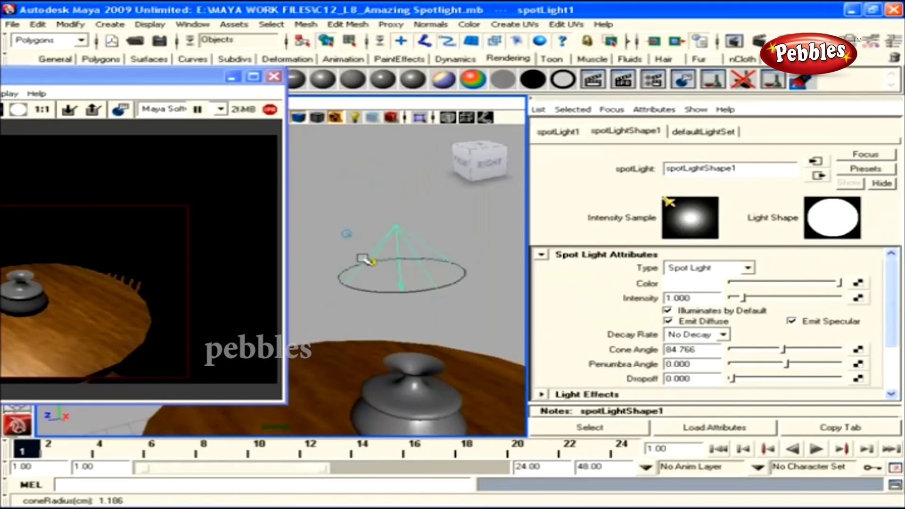
Step: Switch to the penumbra radius manipulator and widen the penumbra to a Penumbra Angle of 21.902
left_click(348, 235)
scroll(438, 277, "up", 3)
middle_click_drag(450, 271, 424, 285, "alt")
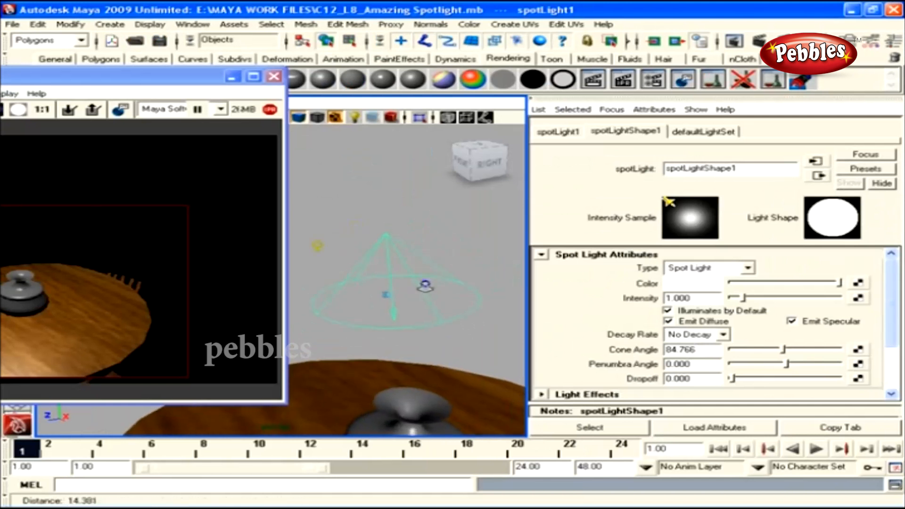
left_click_drag(145, 81, 170, 74)
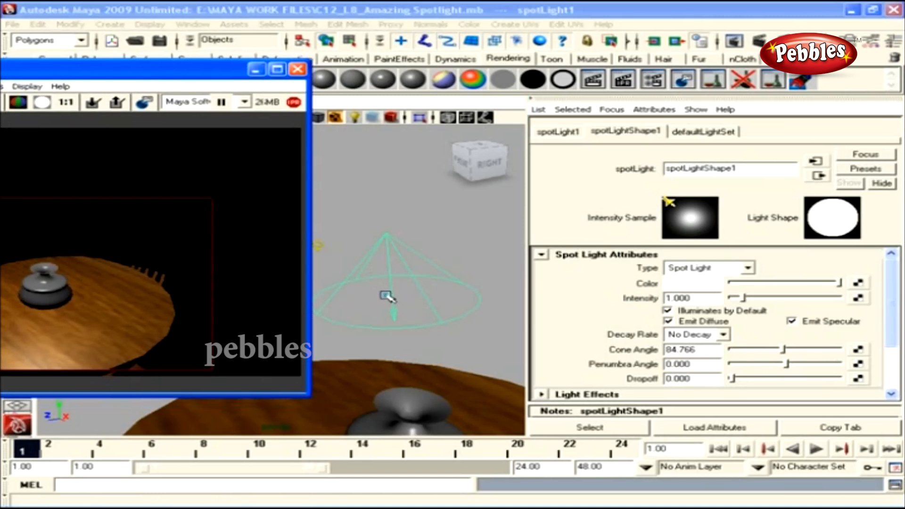
mouse_move(387, 295)
left_mouse_down()
mouse_move(371, 285)
mouse_move(382, 293)
left_mouse_up()
left_click_drag(155, 79, 183, 74)
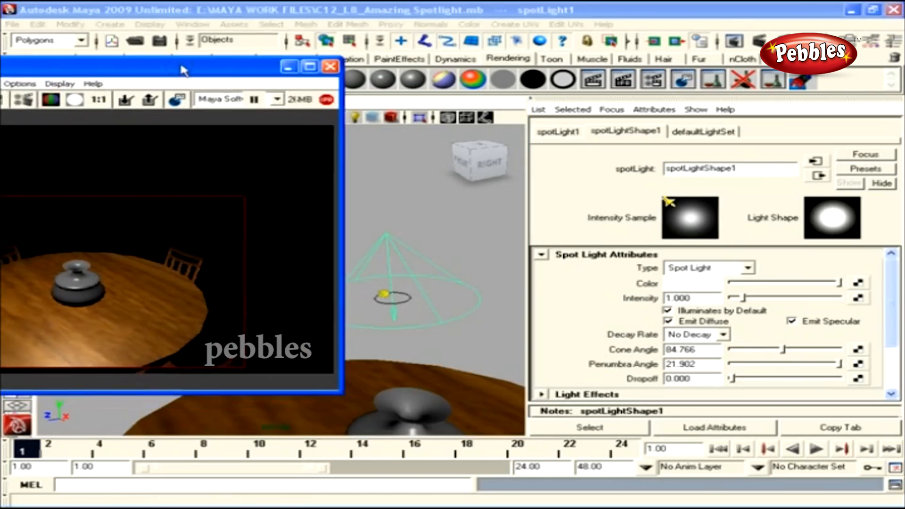
Step: Vary the penumbra ring's size, ending at a Penumbra Angle of 47.118
left_click_drag(394, 296, 358, 293)
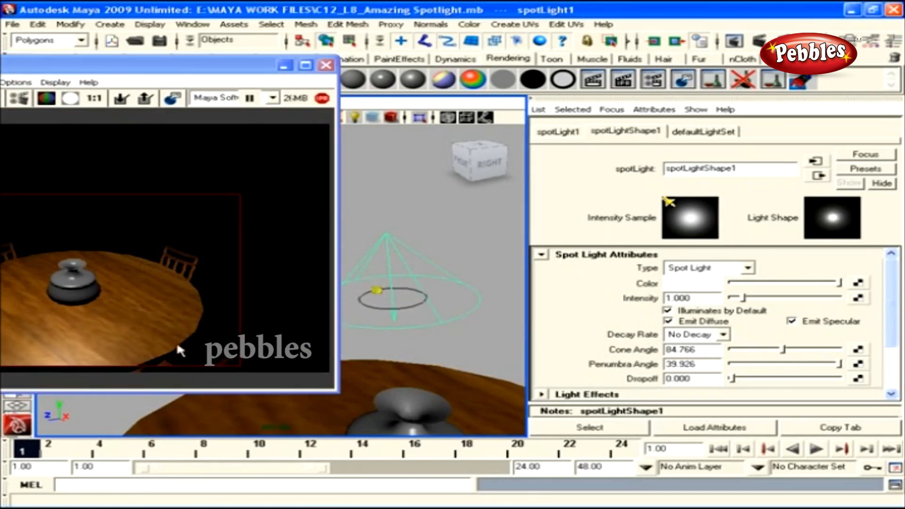
left_click_drag(377, 290, 381, 294)
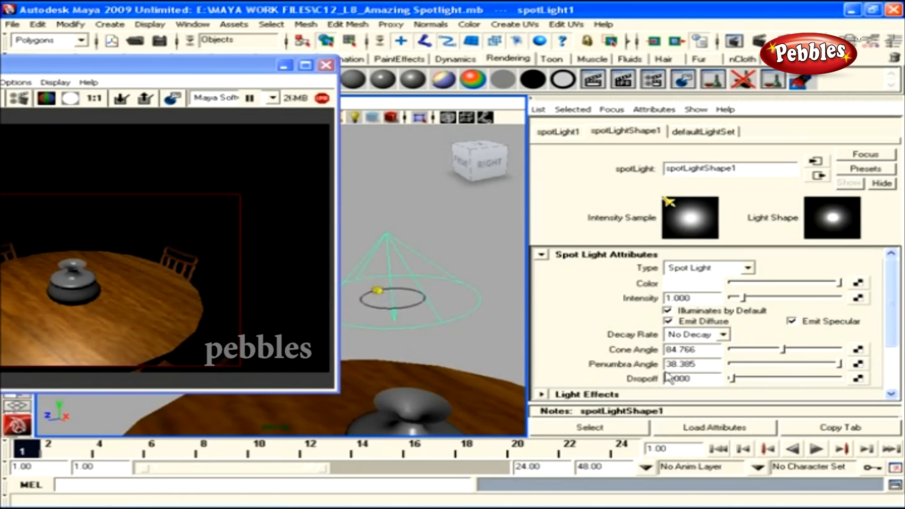
left_click_drag(377, 291, 392, 297)
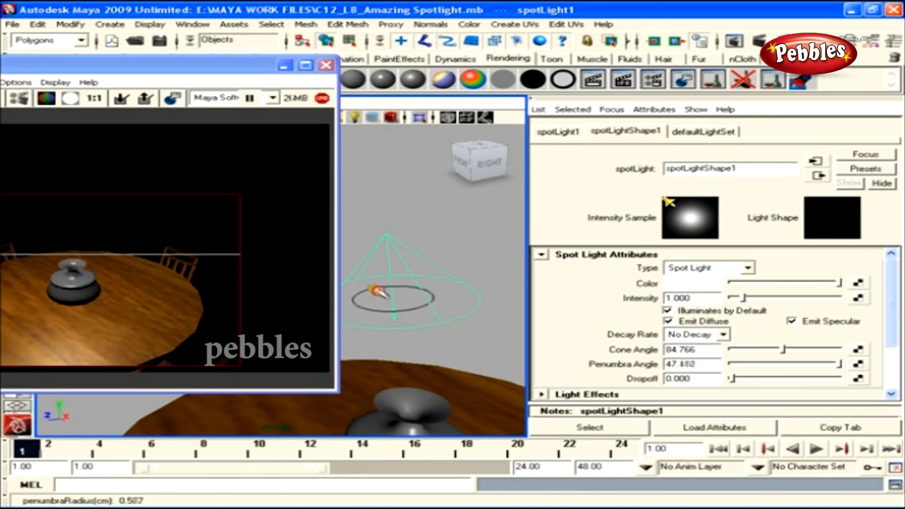
Step: Display the spot light's decay region rings and shift the ring around the pot's neck to a distance of 5.665
right_click_drag(391, 297, 408, 280, "alt")
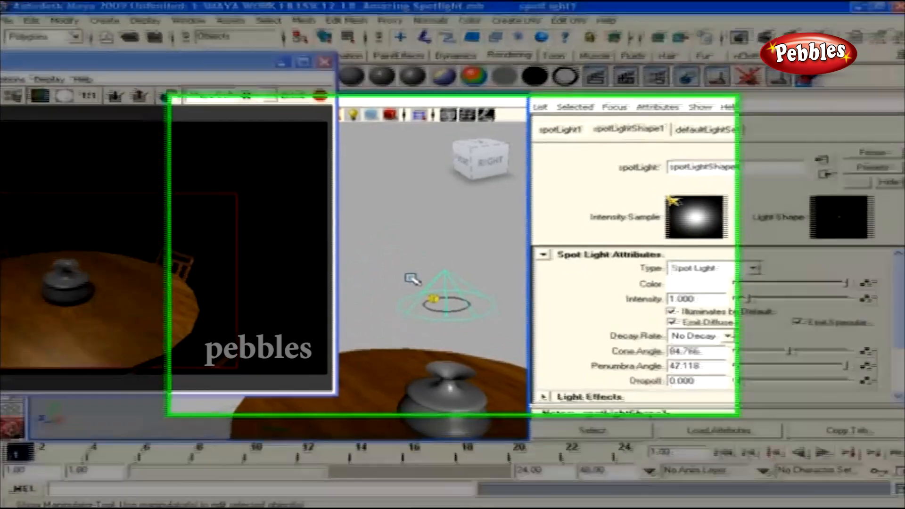
left_click(412, 278)
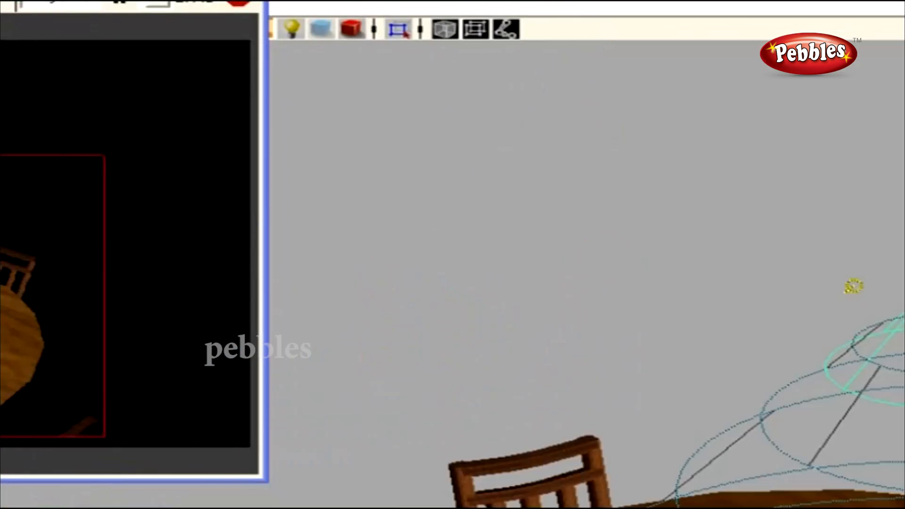
middle_click_drag(867, 442, 773, 344, "alt")
left_click_drag(749, 434, 730, 380, "alt")
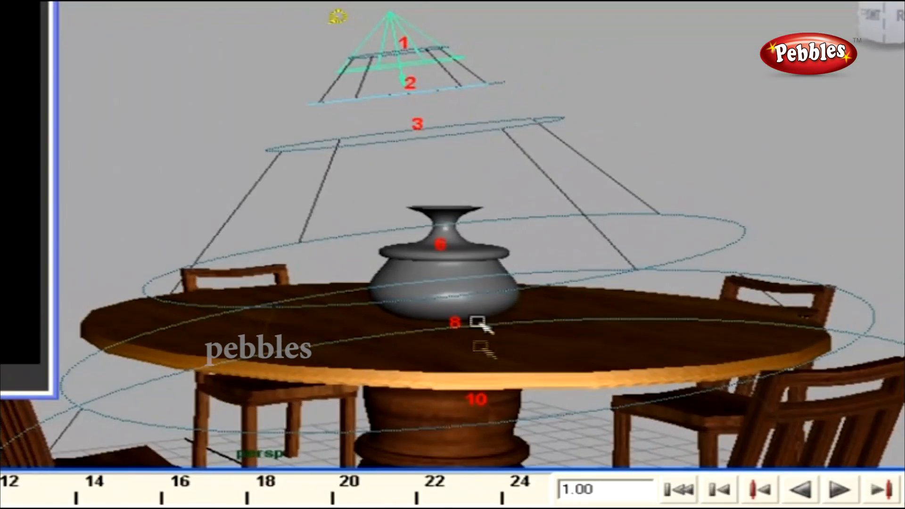
right_click_drag(480, 388, 362, 343, "alt")
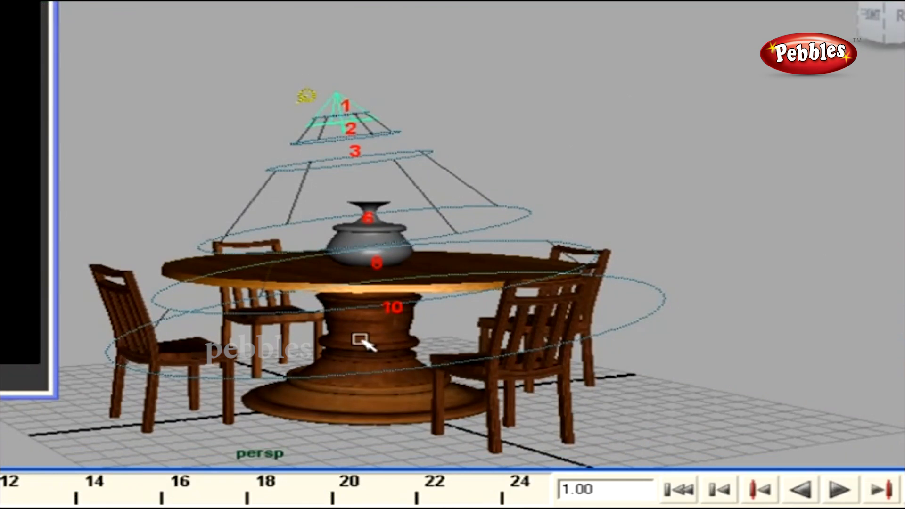
left_click(329, 160)
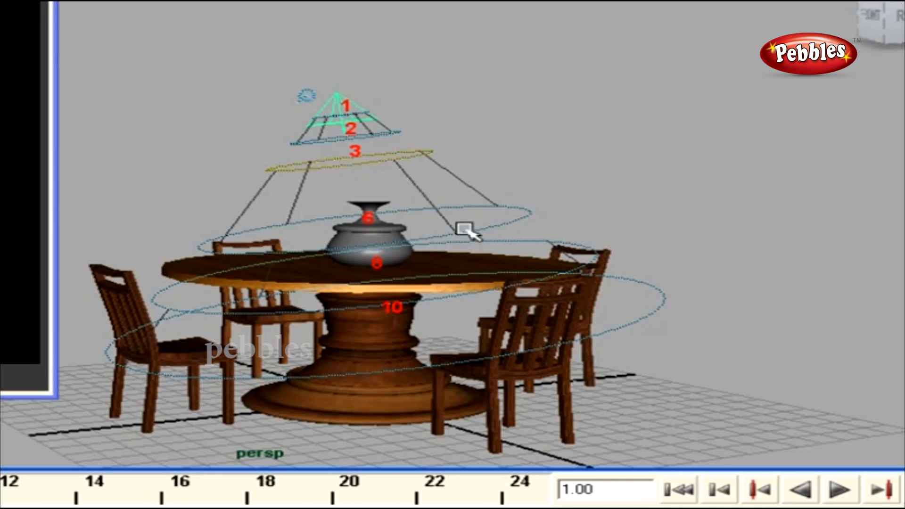
left_click(484, 231)
mouse_move(483, 231)
left_mouse_down()
mouse_move(457, 210)
mouse_move(469, 226)
left_mouse_up()
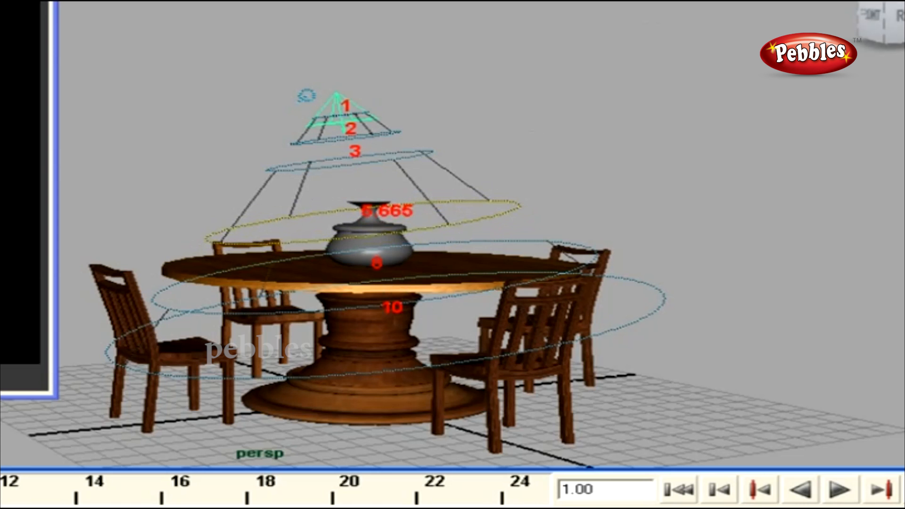
Step: Expand the Light Effects section in the spot light's attributes
key("ctrl+a")
scroll(839, 301, "down", 5)
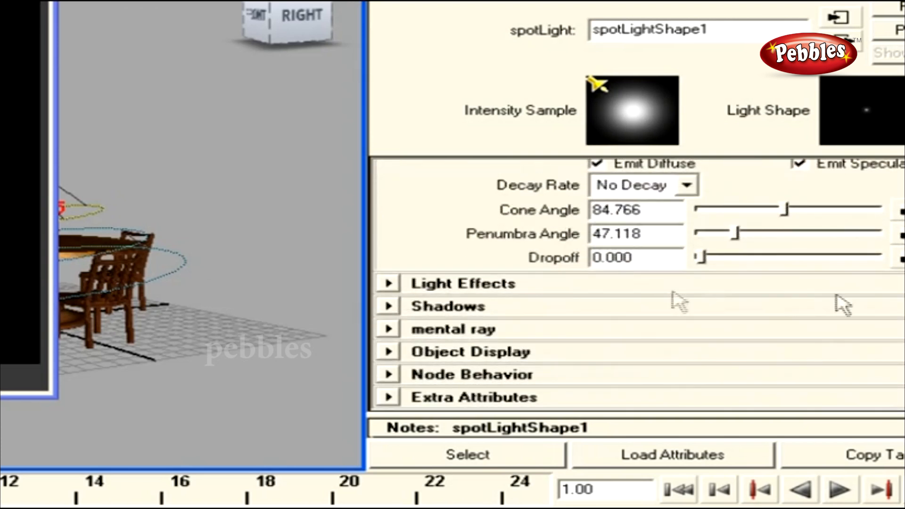
left_click(406, 286)
scroll(752, 332, "down", 3)
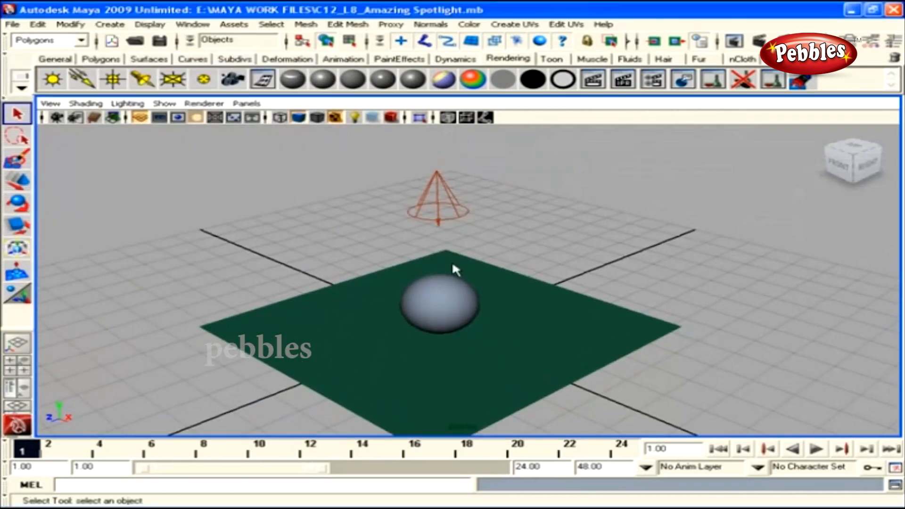
Step: Select the spot light above the sphere, run an IPR render with a region around the sphere, and move the render window aside
left_click(449, 211)
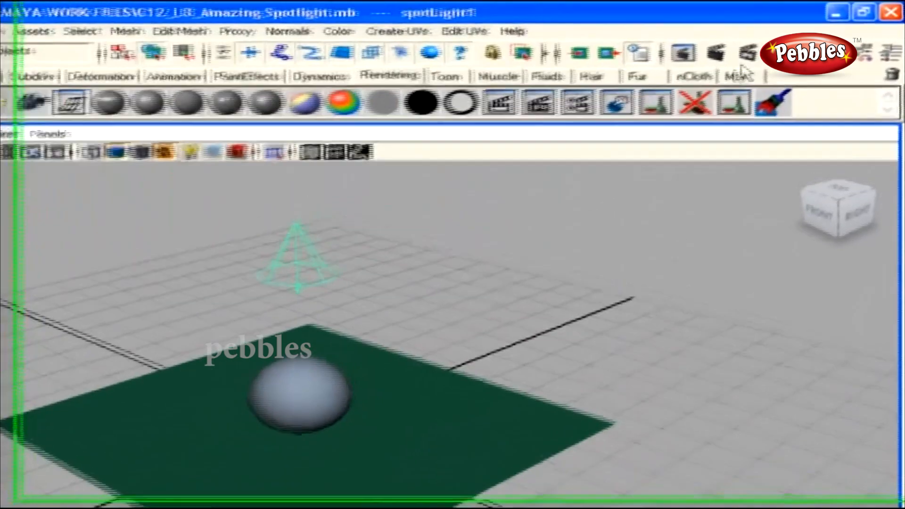
left_click(784, 42)
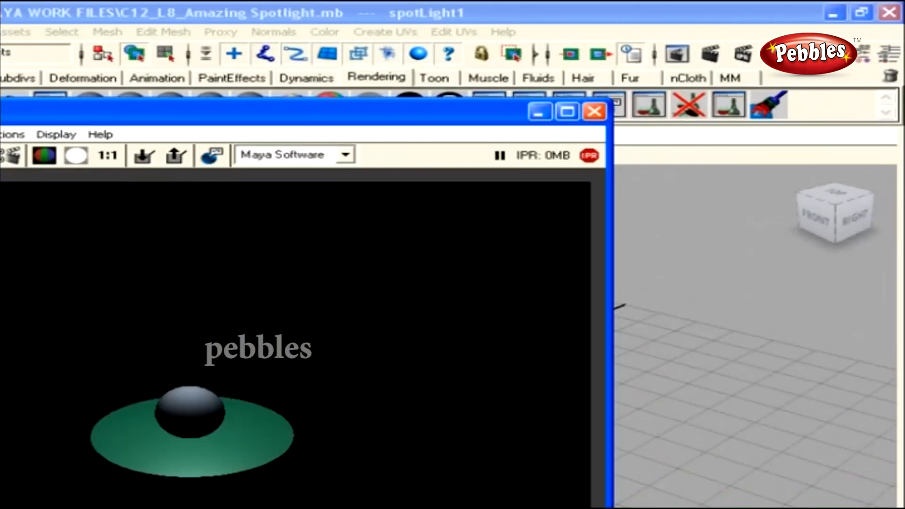
left_click_drag(2, 285, 396, 506)
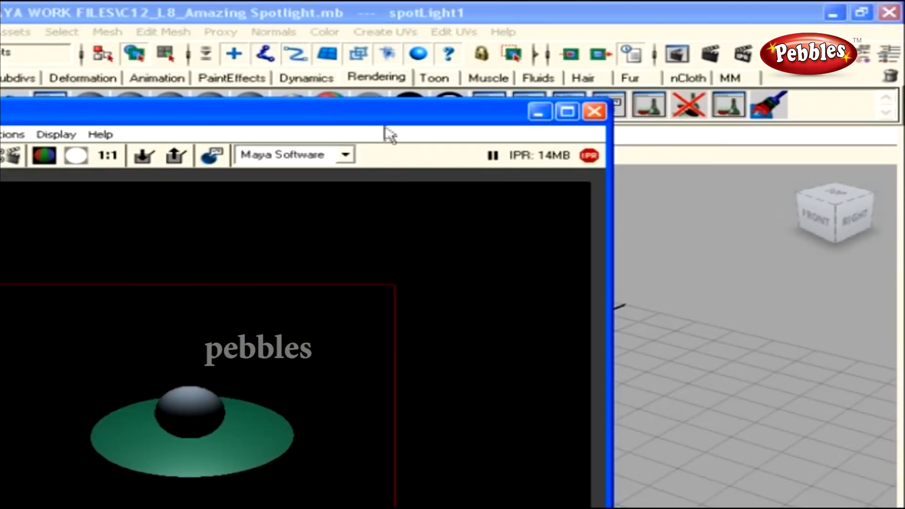
left_click_drag(383, 116, 299, 83)
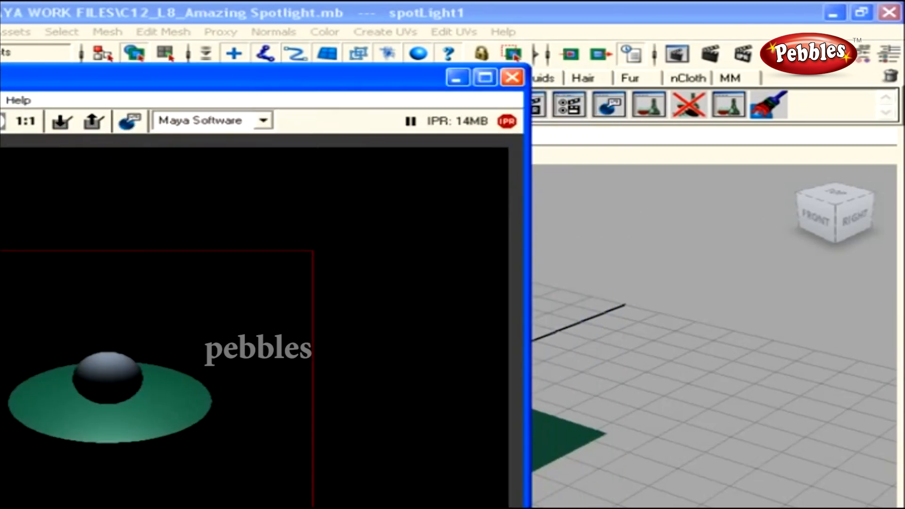
left_click_drag(528, 301, 486, 301)
left_click_drag(255, 85, 226, 89)
middle_click_drag(563, 445, 608, 443, "alt")
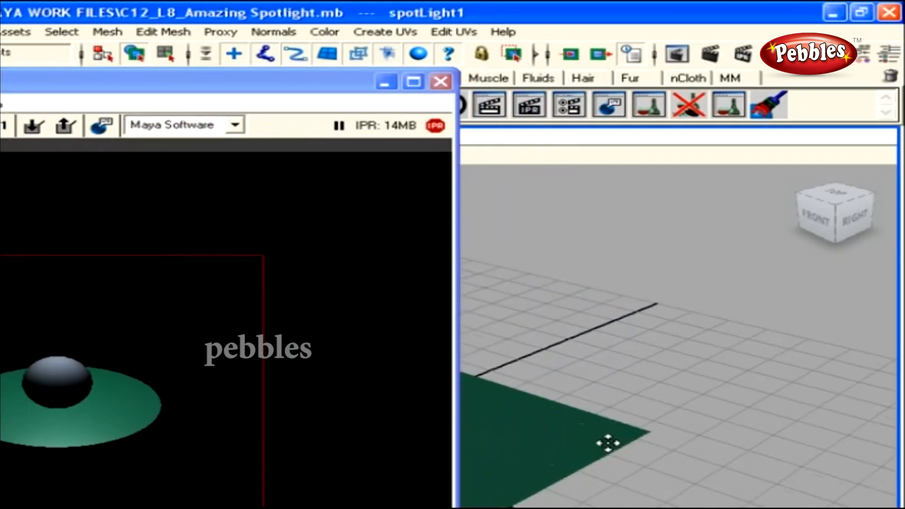
Step: Enable Barn Doors in the spot light's Light Effects and bring its left, right, top and bottom barn door settings into view
key("ctrl+a")
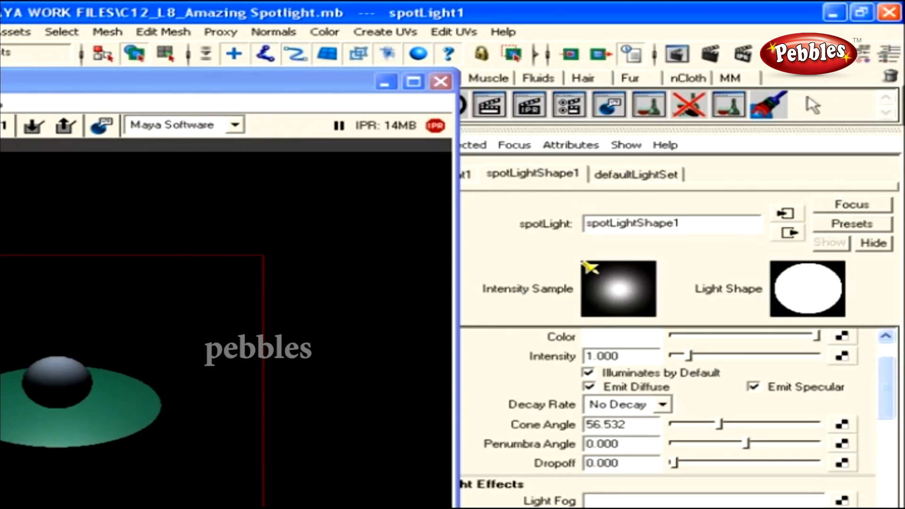
scroll(876, 405, "down", 2)
left_click_drag(455, 283, 390, 292)
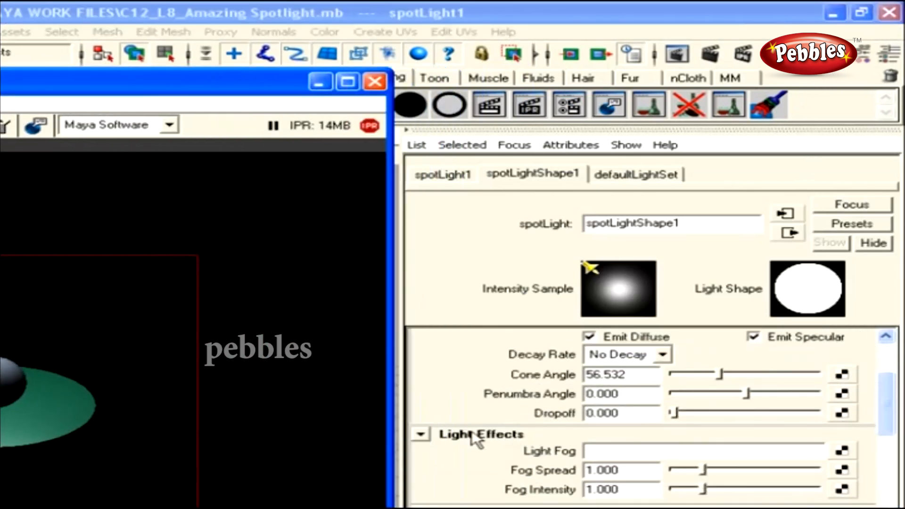
left_click_drag(882, 432, 890, 462)
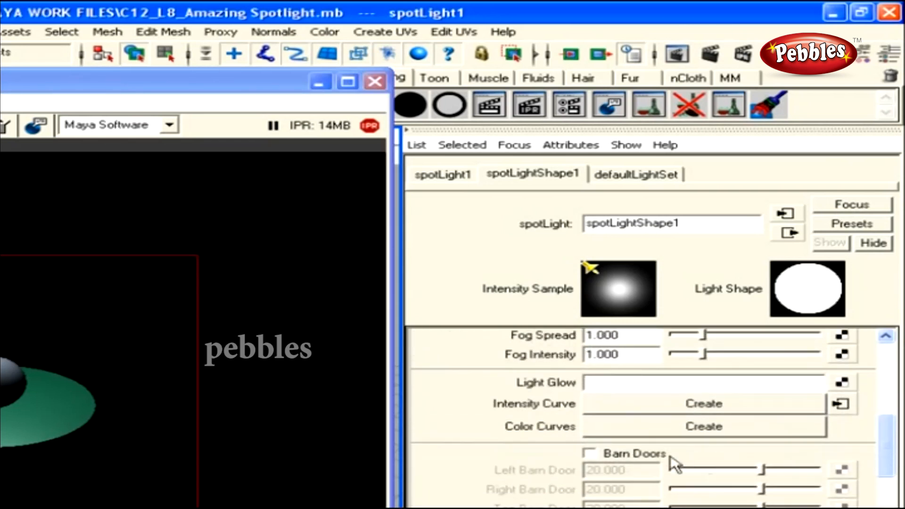
left_click(587, 452)
left_click_drag(884, 442, 885, 455)
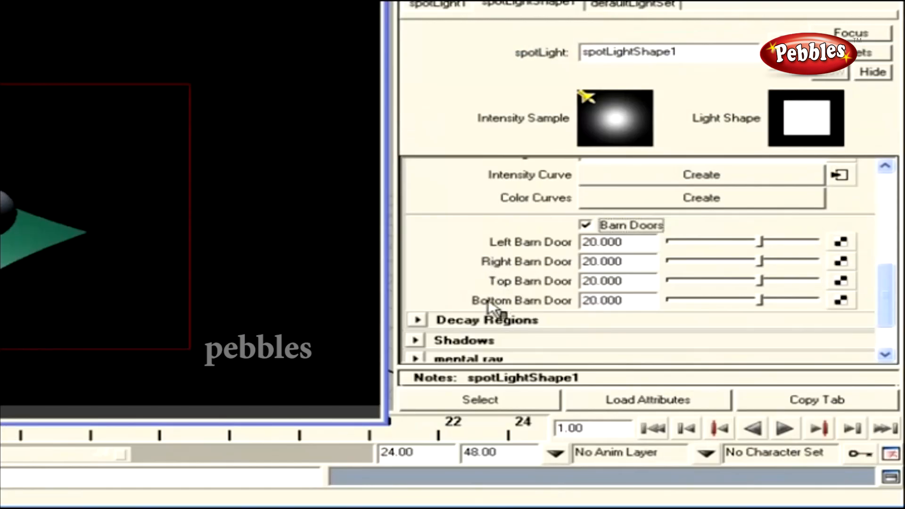
left_click_drag(760, 242, 756, 281)
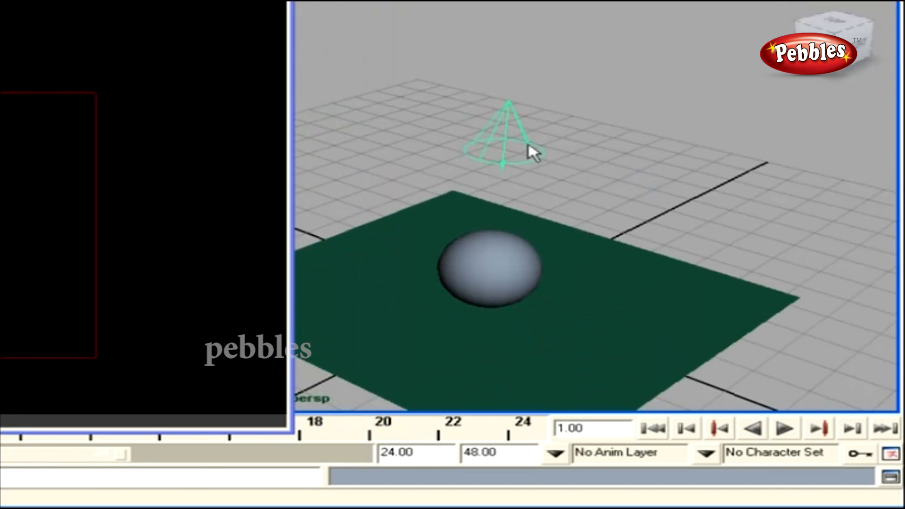
Step: Look through the selected spot light in the viewport, with the whole sphere and the plane's far edge in view
left_click_drag(70, 1, 70, 25)
left_click(24, 1)
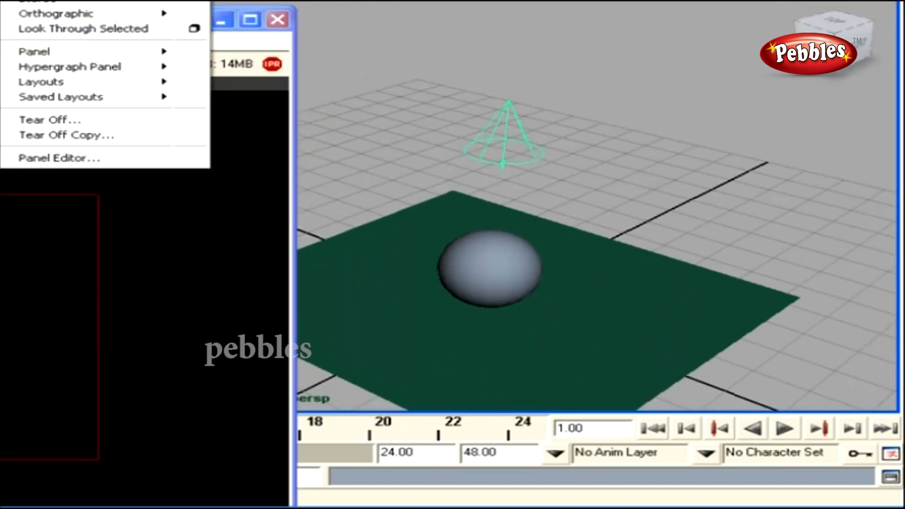
left_click(52, 28)
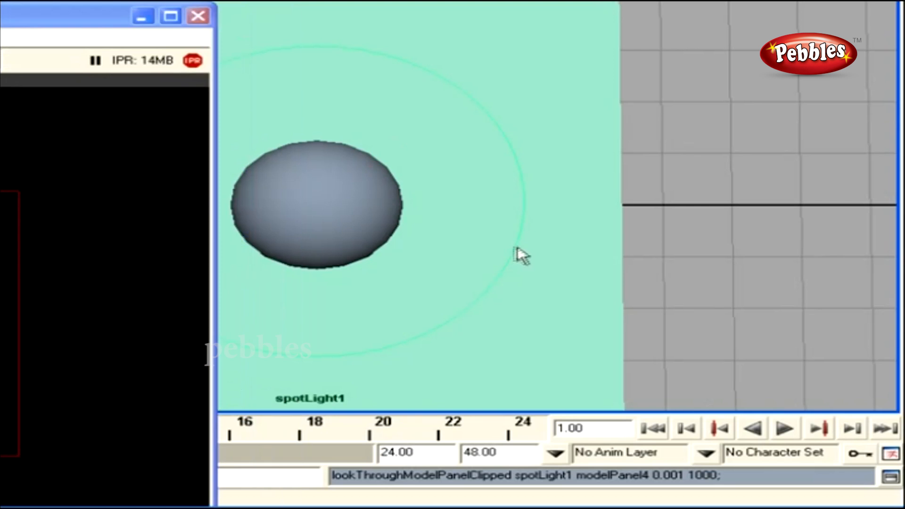
middle_click_drag(521, 255, 485, 244, "alt")
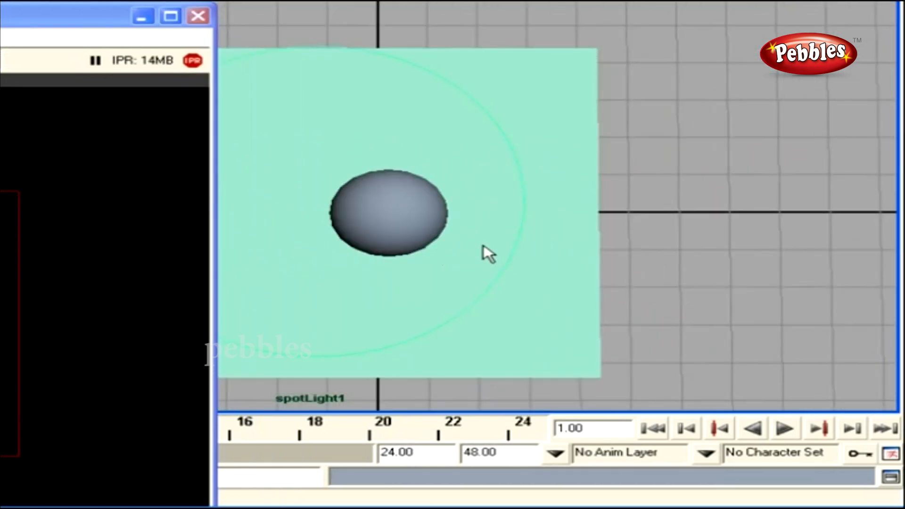
Step: Display the spot light's barn door manipulators and move all four edges to closely frame the sphere
key("t")
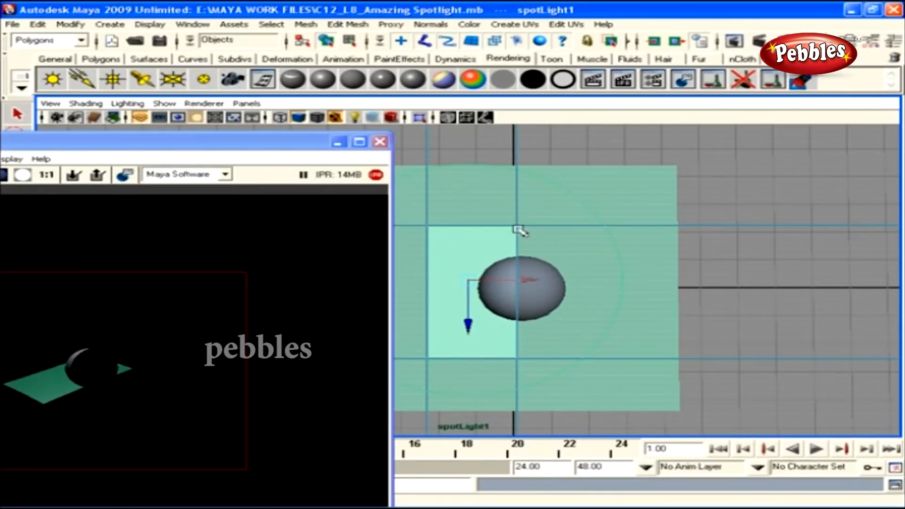
left_click_drag(515, 243, 568, 246)
left_click_drag(432, 262, 492, 264)
left_click_drag(528, 227, 529, 260)
left_click_drag(542, 360, 541, 314)
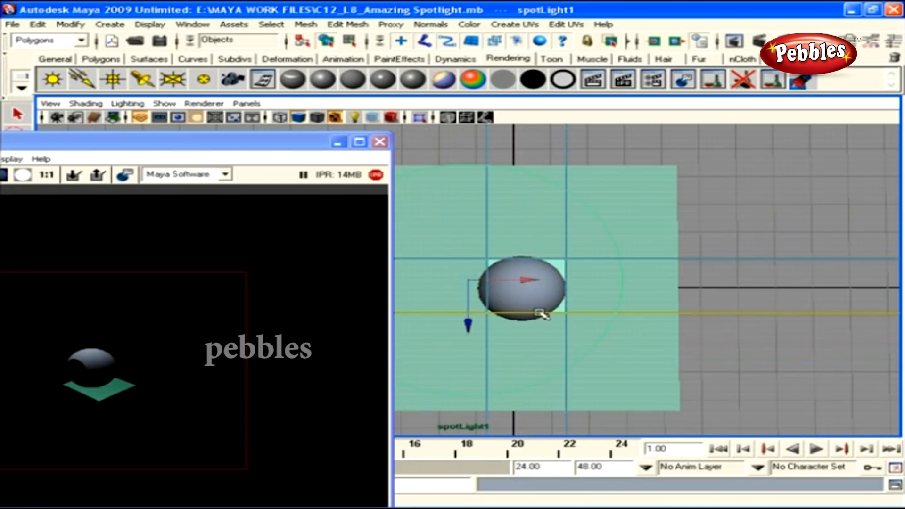